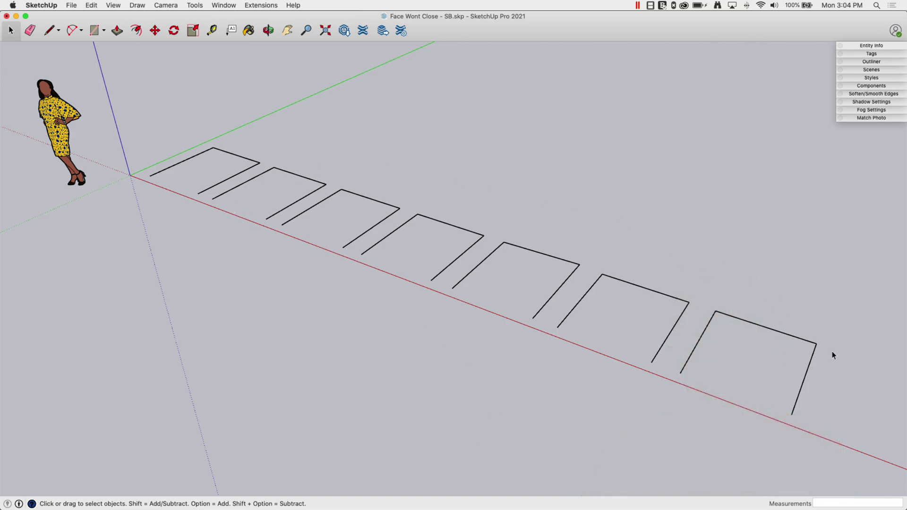
# Draw the fourth edge across the first rectangle's open corner so it fills with a face
pyautogui.moveTo(192, 197)
pyautogui.mouseDown(button='middle')
pyautogui.moveTo(492, 249)
pyautogui.moveTo(428, 262)
pyautogui.moveTo(366, 259)
pyautogui.moveTo(137, 95)
pyautogui.mouseUp(button='middle')
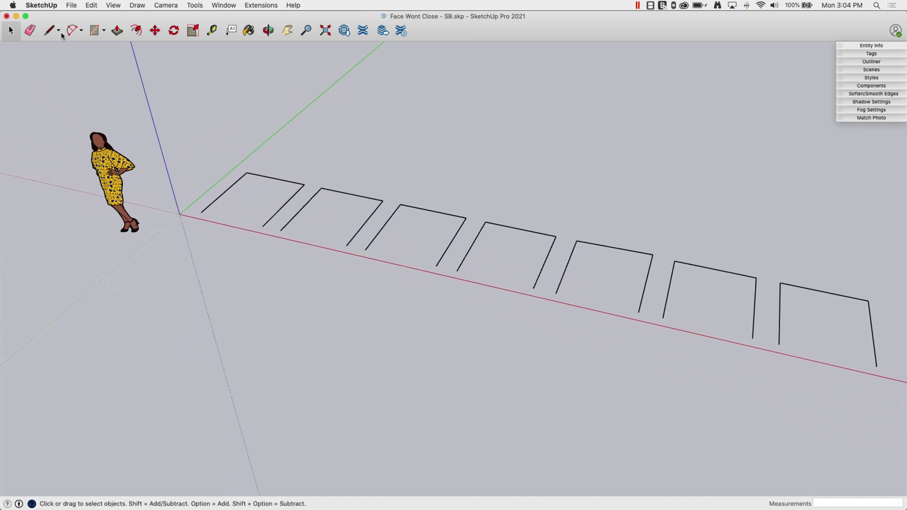
pyautogui.click(45, 31)
pyautogui.scroll(2, 274, 233)
pyautogui.scroll(3, 274, 233)
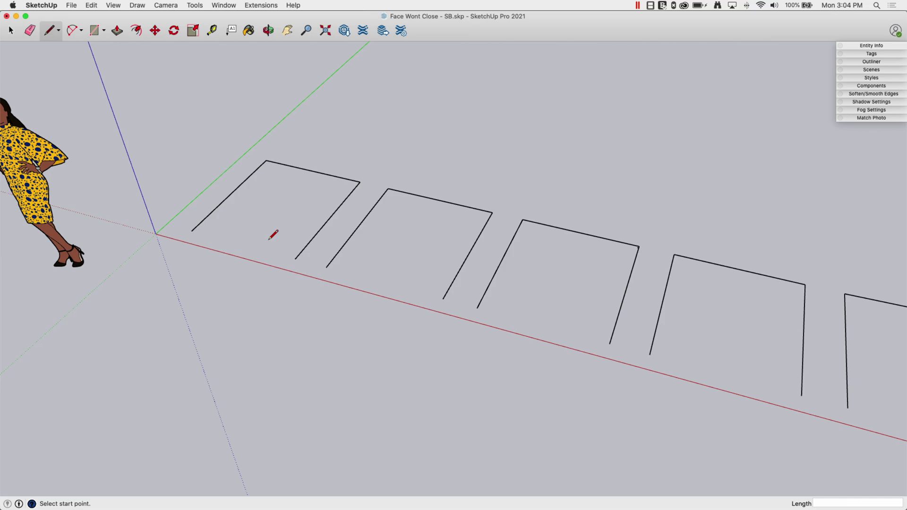
pyautogui.scroll(3, 283, 250)
pyautogui.scroll(1, 284, 255)
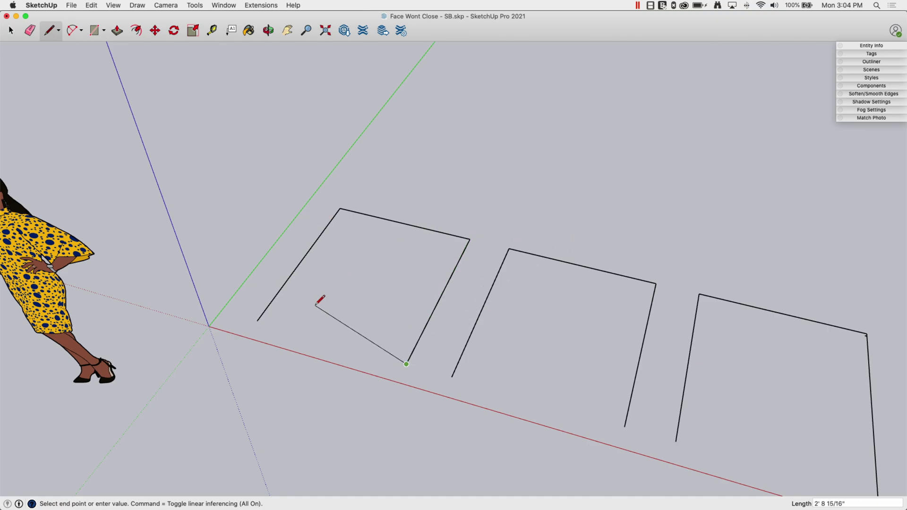
pyautogui.click(258, 321)
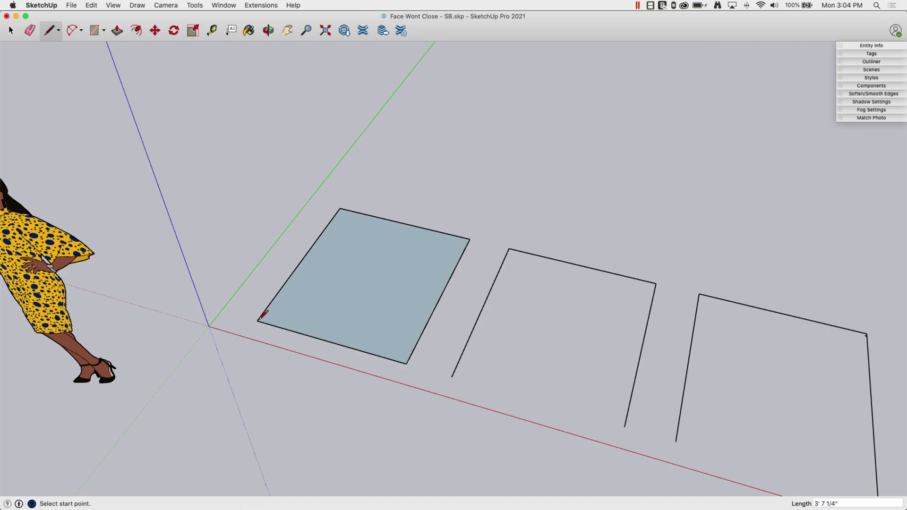
pyautogui.moveTo(351, 279)
pyautogui.mouseDown(button='middle')
pyautogui.moveTo(364, 257)
pyautogui.moveTo(455, 324)
pyautogui.moveTo(412, 253)
pyautogui.moveTo(426, 258)
pyautogui.mouseUp(button='middle')
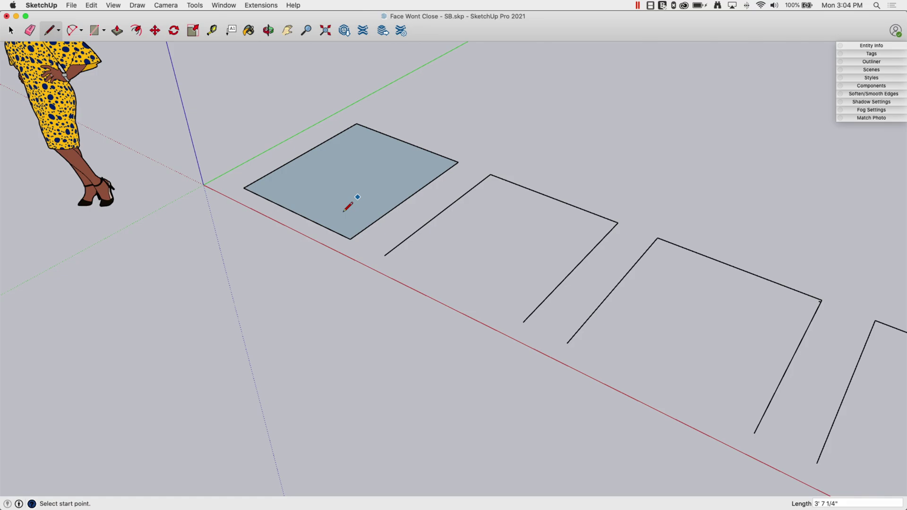
# Draw the second rectangle's missing bottom edge, then return to Select
pyautogui.click(384, 255)
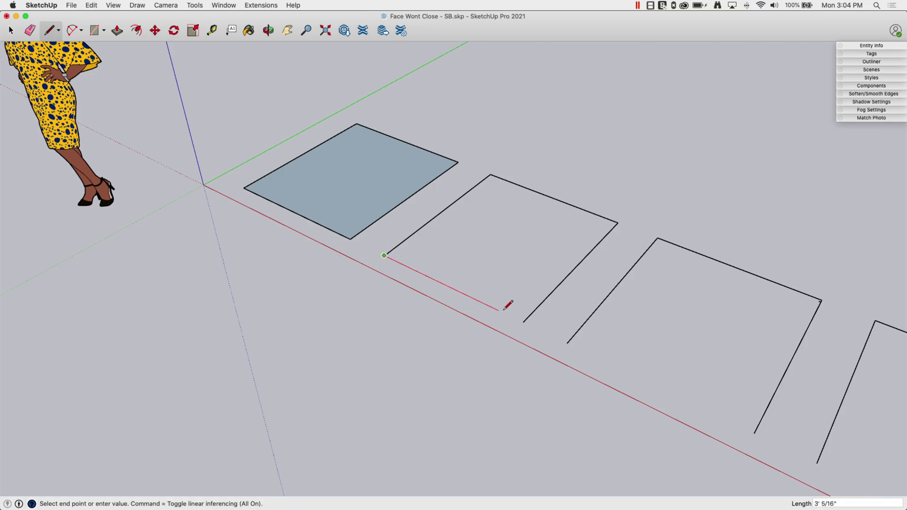
pyautogui.click(523, 322)
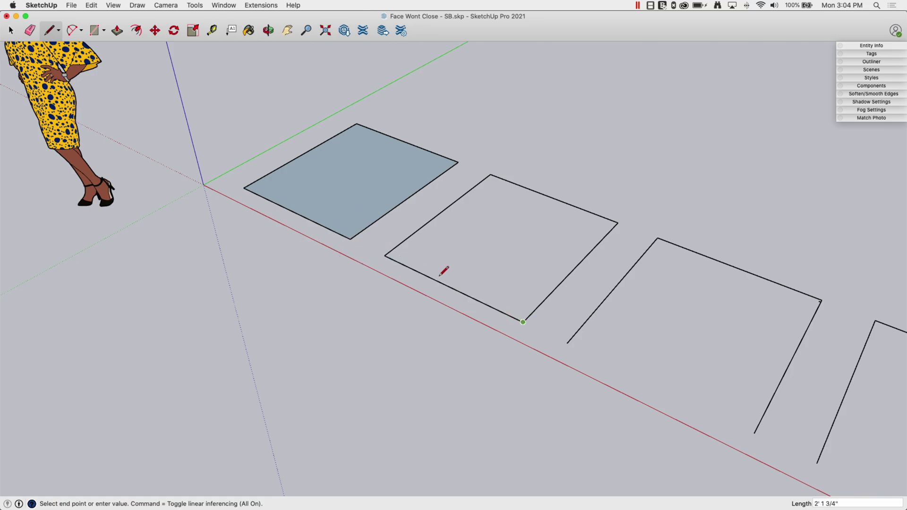
pyautogui.click(616, 223)
pyautogui.click(524, 322)
pyautogui.press('space')
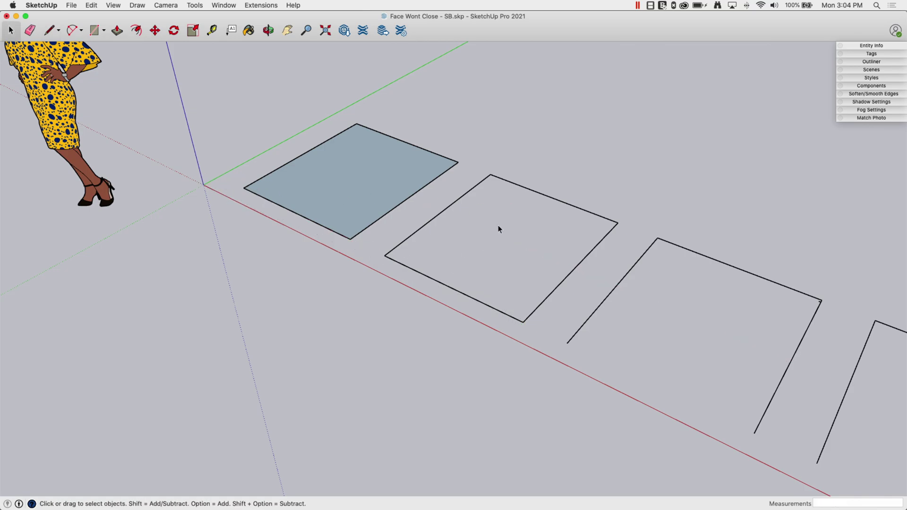
# Orbit to a flatter view of the still-unfilled second rectangle
pyautogui.moveTo(499, 225)
pyautogui.mouseDown(button='middle')
pyautogui.moveTo(477, 279)
pyautogui.moveTo(422, 209)
pyautogui.moveTo(478, 210)
pyautogui.mouseUp(button='middle')
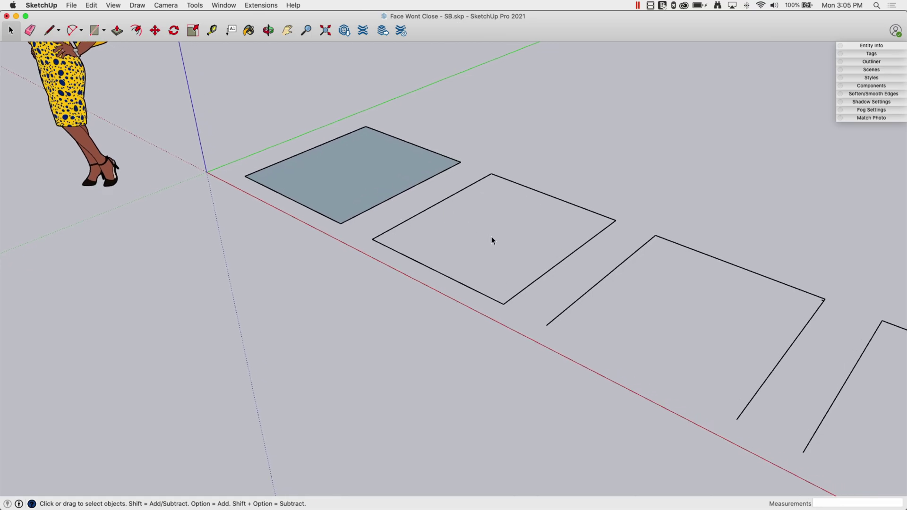
pyautogui.moveTo(492, 240)
pyautogui.mouseDown(button='middle')
pyautogui.moveTo(439, 331)
pyautogui.moveTo(331, 128)
pyautogui.mouseUp(button='middle')
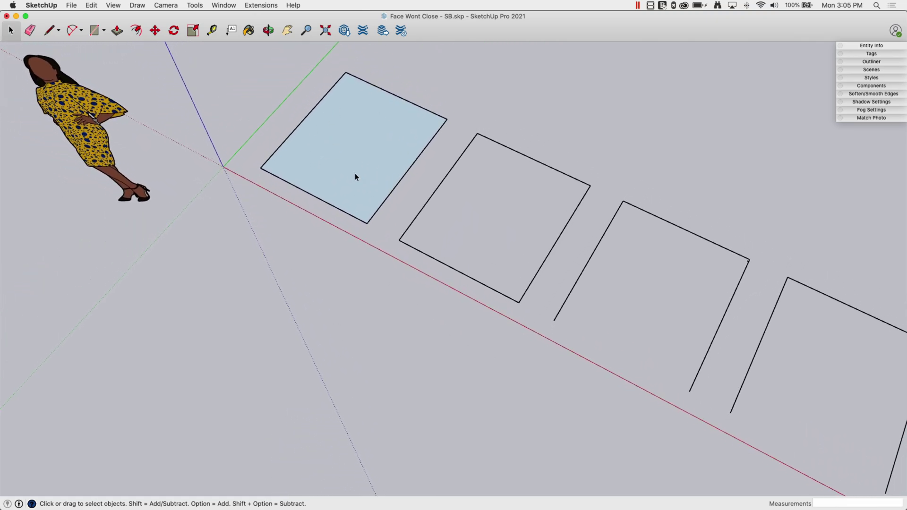
pyautogui.scroll(1, 490, 248)
pyautogui.scroll(1, 457, 183)
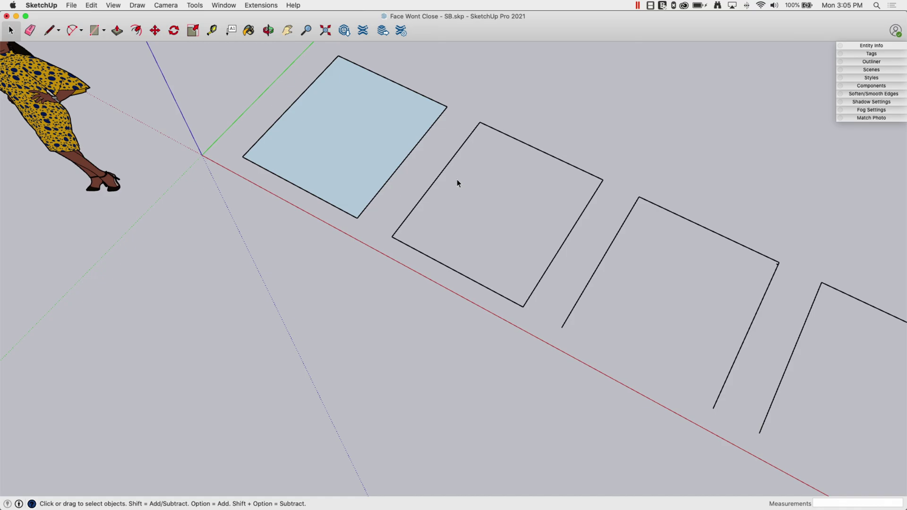
pyautogui.moveTo(458, 184); pyautogui.dragTo(427, 258, button='middle')
pyautogui.scroll(2, 427, 258)
pyautogui.scroll(2, 447, 264)
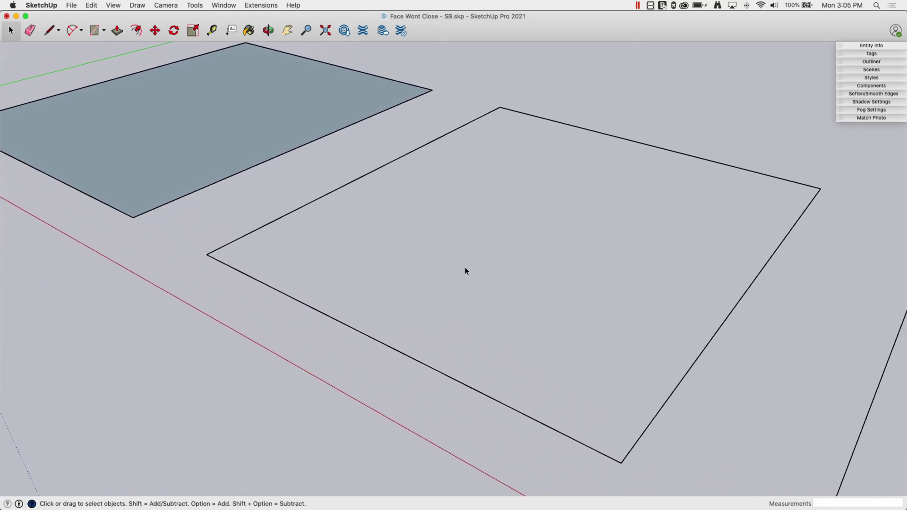
pyautogui.scroll(1, 496, 277)
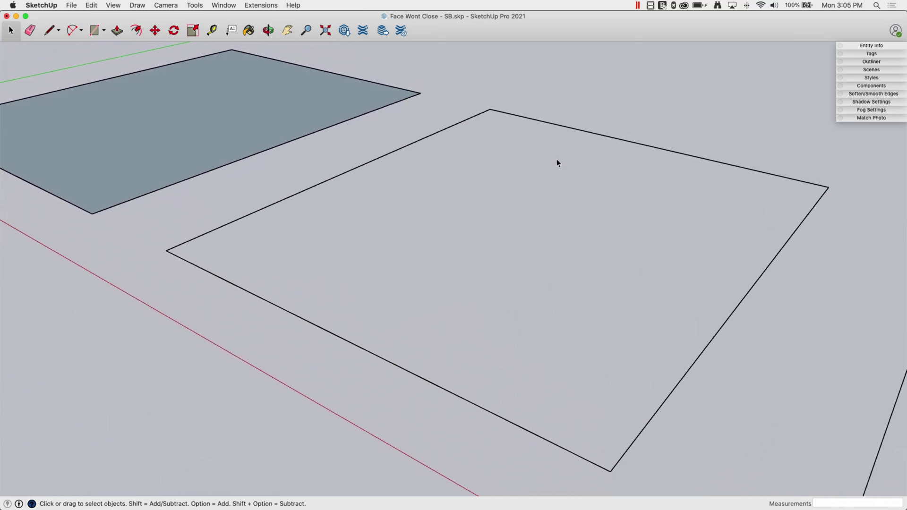
pyautogui.moveTo(261, 233)
pyautogui.mouseDown(button='middle')
pyautogui.moveTo(336, 311)
pyautogui.moveTo(377, 338)
pyautogui.mouseUp(button='middle')
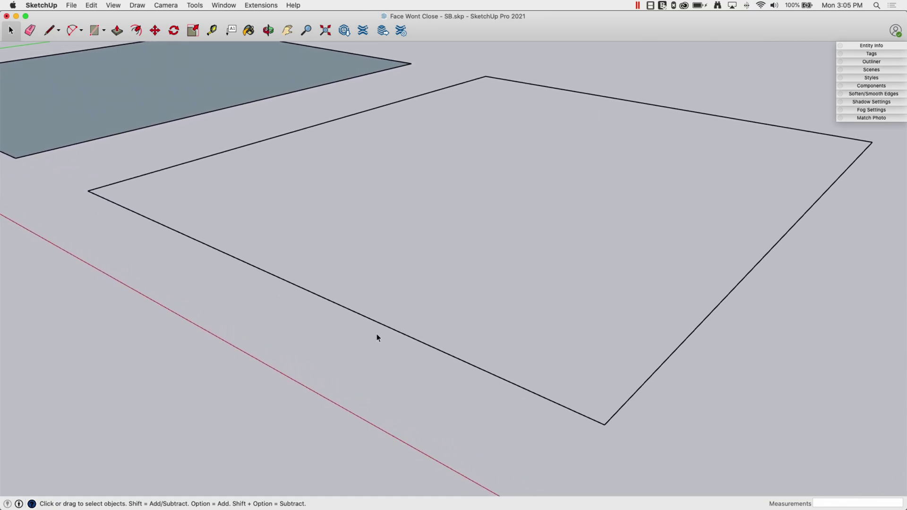
pyautogui.moveTo(533, 387)
pyautogui.mouseDown(button='middle')
pyautogui.moveTo(523, 379)
pyautogui.moveTo(704, 424)
pyautogui.mouseUp(button='middle')
# Zoom in on the second rectangle's corner to reveal the tiny gap between its edges
pyautogui.scroll(3, 523, 379)
pyautogui.scroll(3, 522, 379)
pyautogui.scroll(2, 521, 378)
pyautogui.scroll(2, 520, 379)
pyautogui.scroll(2, 661, 391)
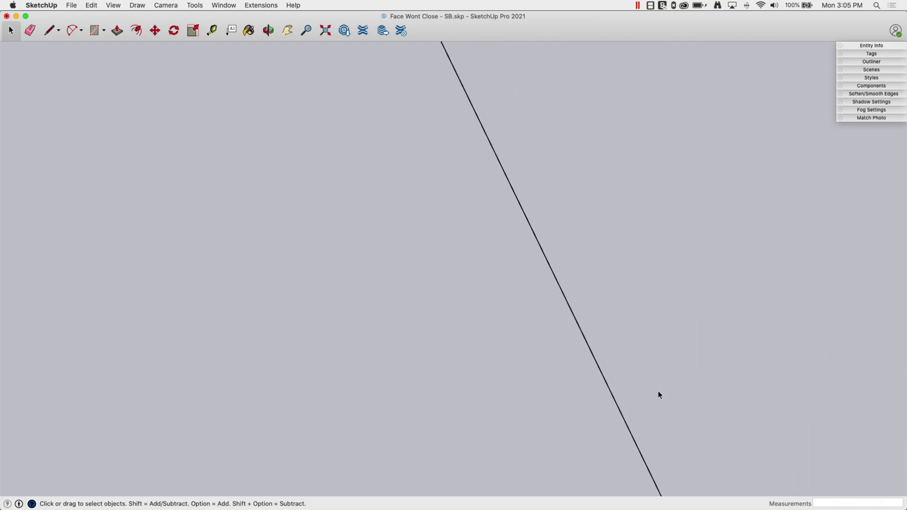
pyautogui.scroll(2, 655, 390)
pyautogui.scroll(2, 651, 387)
pyautogui.scroll(2, 650, 387)
pyautogui.scroll(2, 651, 387)
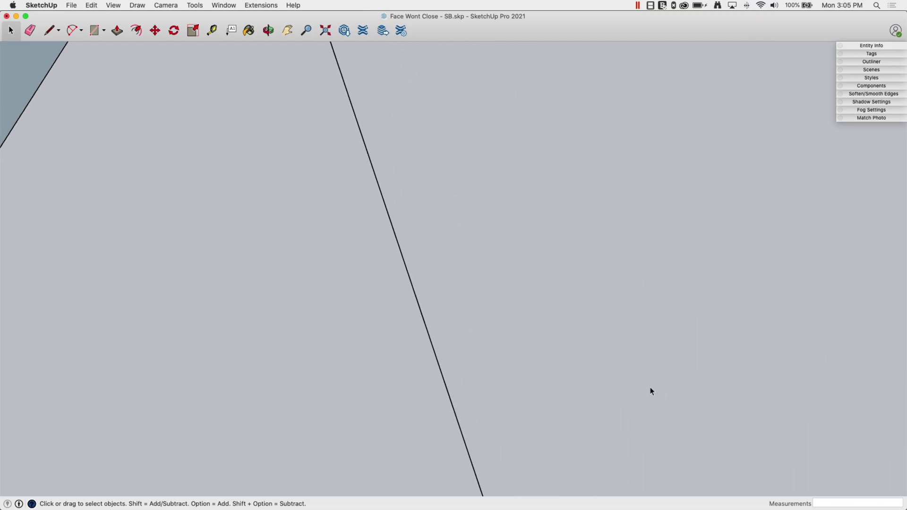
pyautogui.scroll(2, 650, 387)
pyautogui.scroll(1, 649, 387)
pyautogui.moveTo(324, 112)
pyautogui.mouseDown(button='middle')
pyautogui.moveTo(299, 127)
pyautogui.moveTo(317, 114)
pyautogui.moveTo(350, 116)
pyautogui.moveTo(367, 199)
pyautogui.mouseUp(button='middle')
pyautogui.scroll(2, 498, 193)
pyautogui.scroll(2, 498, 195)
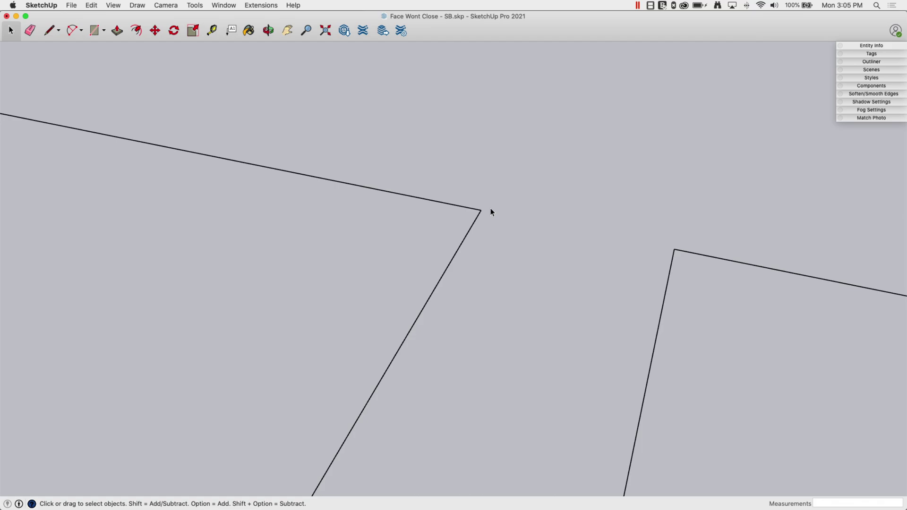
pyautogui.scroll(3, 491, 208)
pyautogui.moveTo(471, 216)
pyautogui.mouseDown(button='middle')
pyautogui.moveTo(482, 207)
pyautogui.moveTo(546, 218)
pyautogui.mouseUp(button='middle')
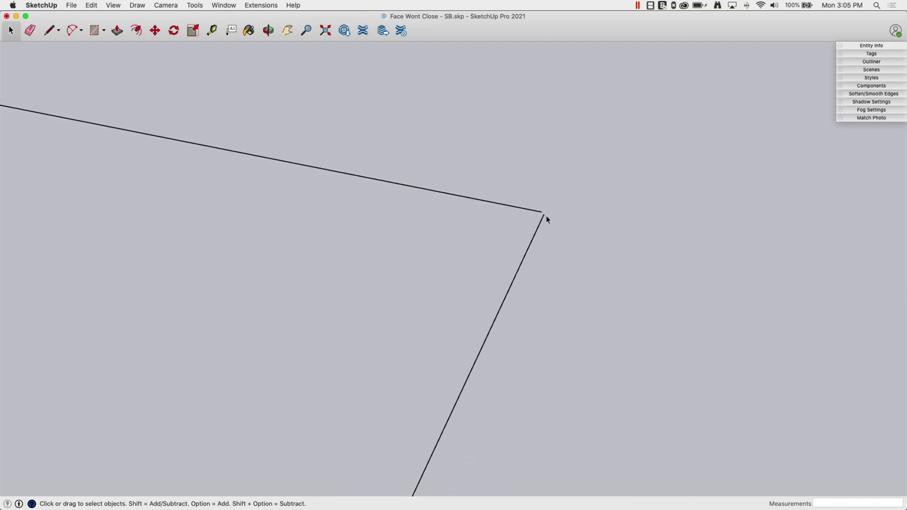
pyautogui.scroll(1, 547, 215)
pyautogui.scroll(1, 546, 215)
pyautogui.scroll(1, 544, 214)
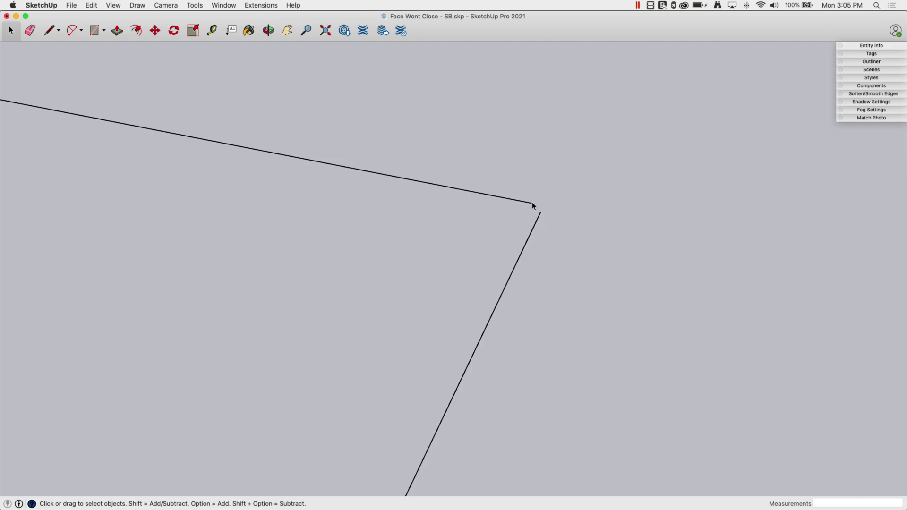
# Draw a short line bridging the corner gap's two endpoints
pyautogui.press('l')
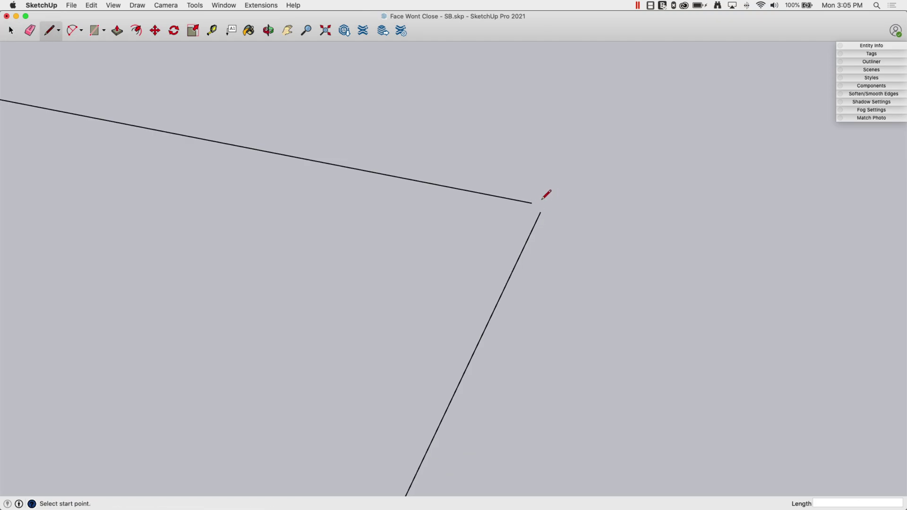
pyautogui.click(532, 203)
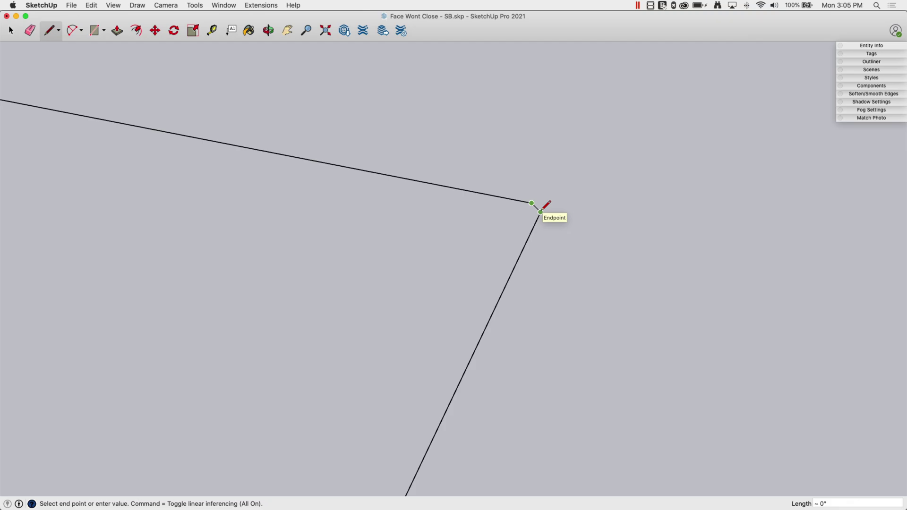
pyautogui.click(541, 212)
pyautogui.press('space')
# Zoom out and orbit to a top-down view confirming the second rectangle's face
pyautogui.scroll(-2, 378, 241)
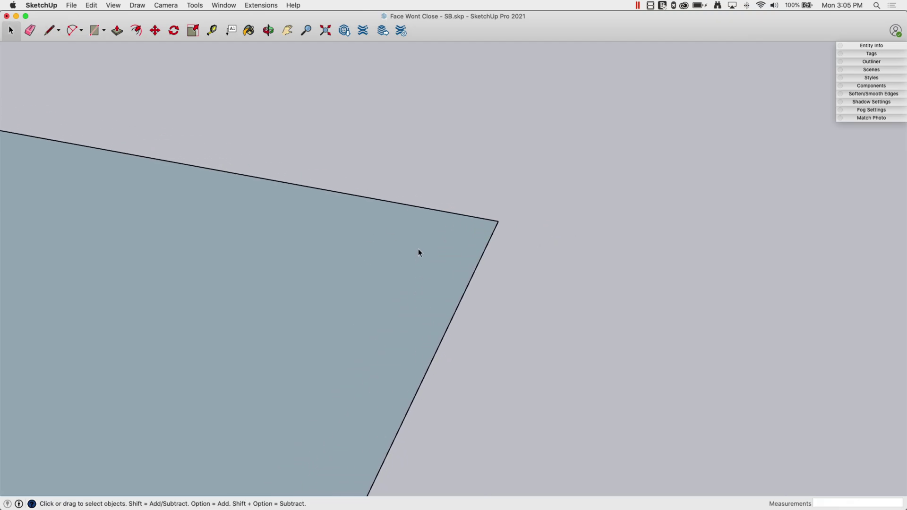
pyautogui.scroll(-1, 430, 265)
pyautogui.scroll(-1, 444, 280)
pyautogui.scroll(-5, 444, 280)
pyautogui.scroll(2, 490, 228)
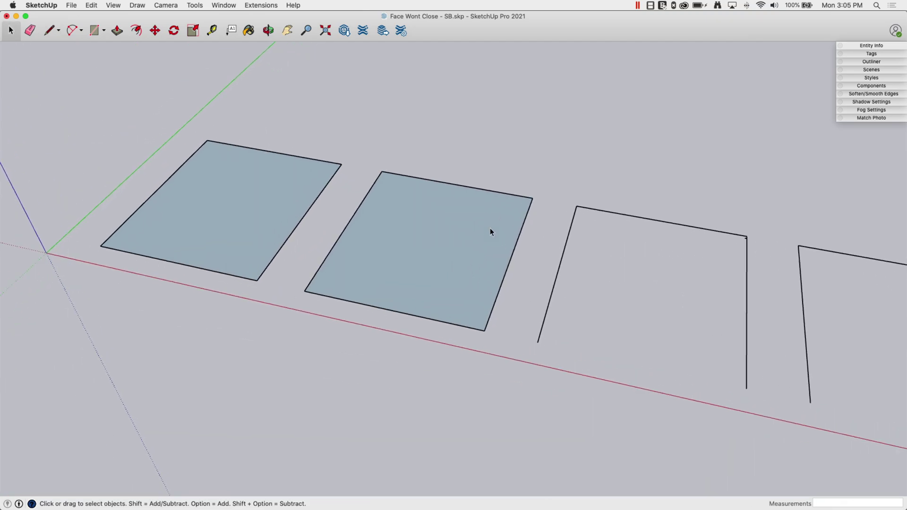
pyautogui.moveTo(489, 227); pyautogui.dragTo(522, 219, button='middle')
pyautogui.scroll(1, 523, 219)
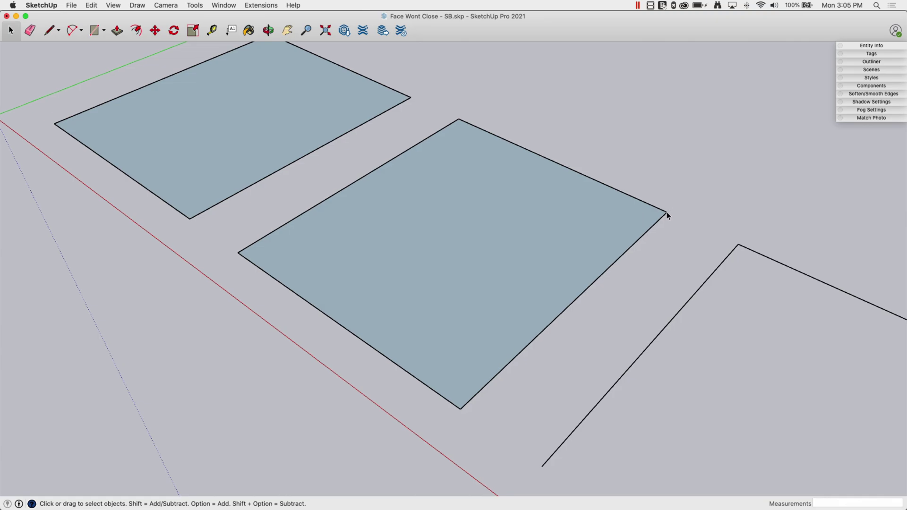
pyautogui.moveTo(668, 212)
pyautogui.mouseDown(button='middle')
pyautogui.moveTo(532, 203)
pyautogui.moveTo(493, 133)
pyautogui.mouseUp(button='middle')
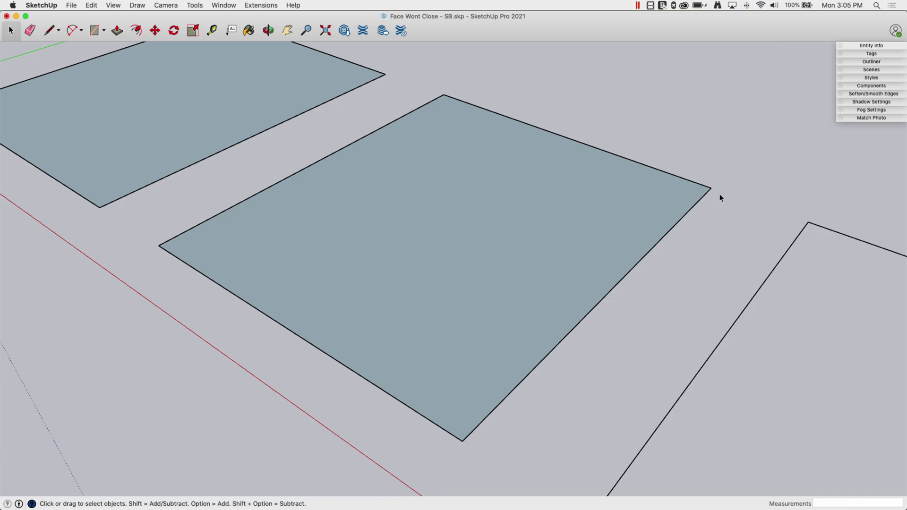
pyautogui.moveTo(477, 198); pyautogui.dragTo(634, 183, button='middle')
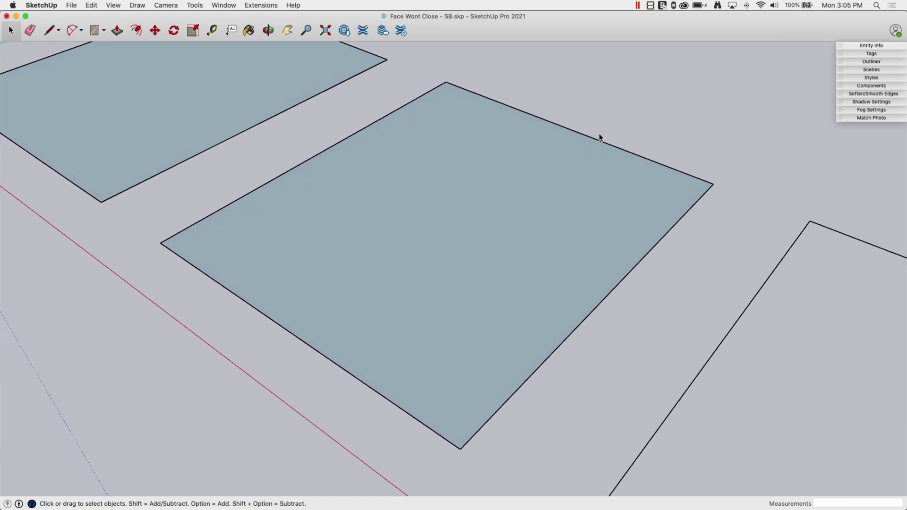
pyautogui.moveTo(598, 136)
pyautogui.mouseDown(button='middle')
pyautogui.moveTo(771, 199)
pyautogui.moveTo(436, 110)
pyautogui.mouseUp(button='middle')
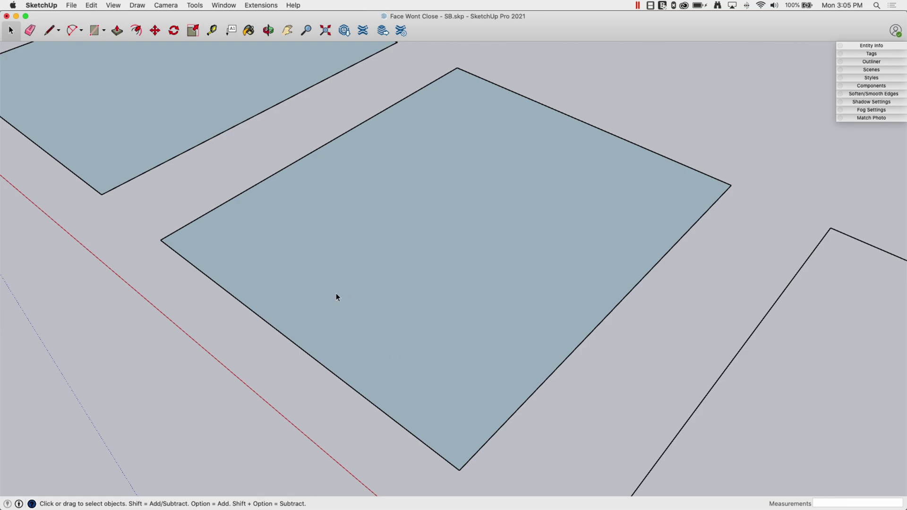
pyautogui.moveTo(585, 184)
pyautogui.mouseDown(button='middle')
pyautogui.moveTo(581, 176)
pyautogui.moveTo(478, 168)
pyautogui.moveTo(513, 154)
pyautogui.moveTo(723, 176)
pyautogui.mouseUp(button='middle')
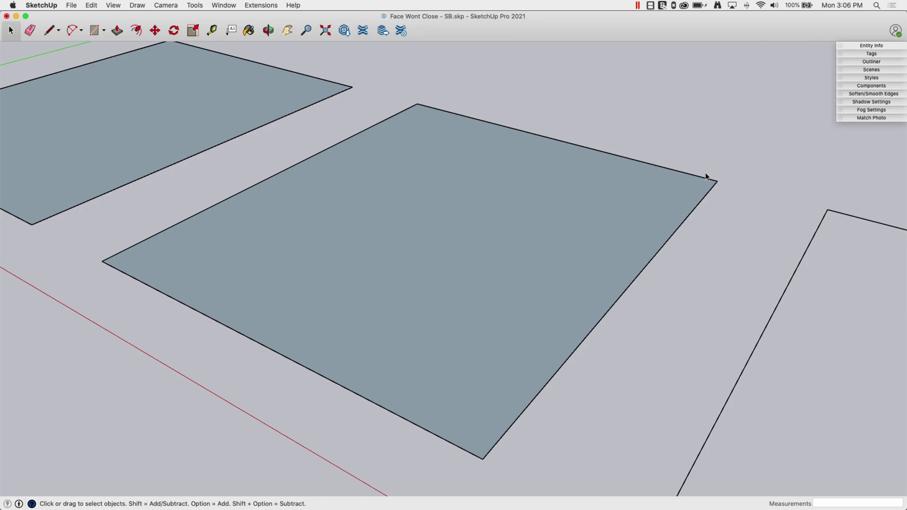
# Draw the closing edge from the third rectangle's open endpoint to its corner
pyautogui.scroll(-3, 293, 279)
pyautogui.scroll(-3, 297, 279)
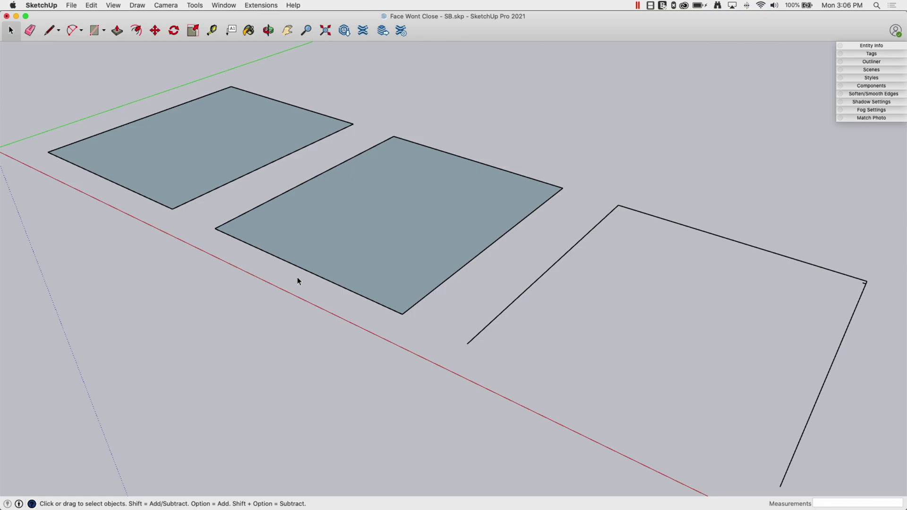
pyautogui.scroll(-3, 298, 280)
pyautogui.scroll(-3, 322, 283)
pyautogui.press('l')
pyautogui.moveTo(430, 300); pyautogui.dragTo(430, 275, button='middle')
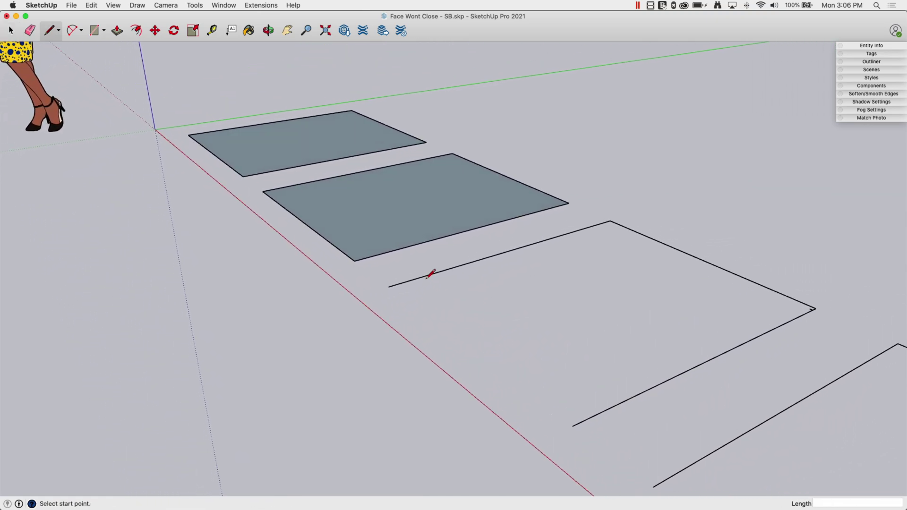
pyautogui.click(389, 287)
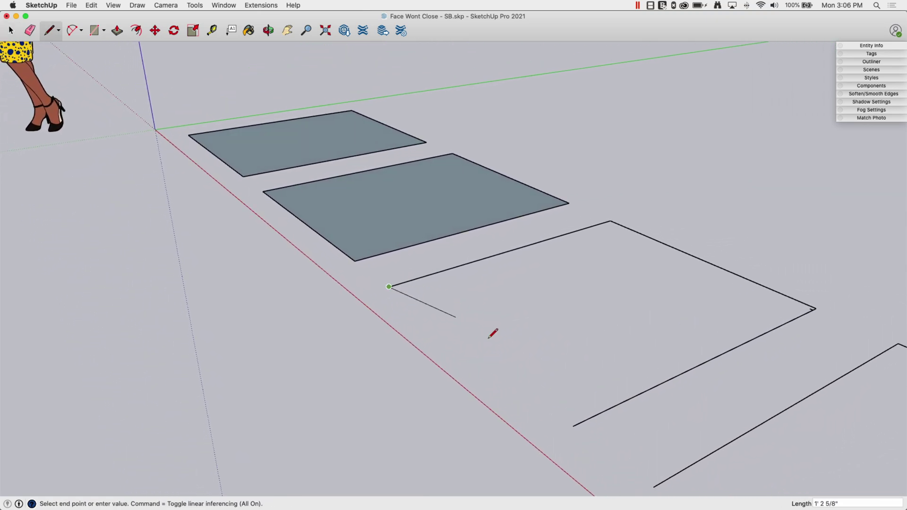
pyautogui.click(573, 426)
pyautogui.press('space')
# Orbit and zoom around the third rectangle's suspicious raised corner
pyautogui.moveTo(571, 330); pyautogui.dragTo(544, 299, button='middle')
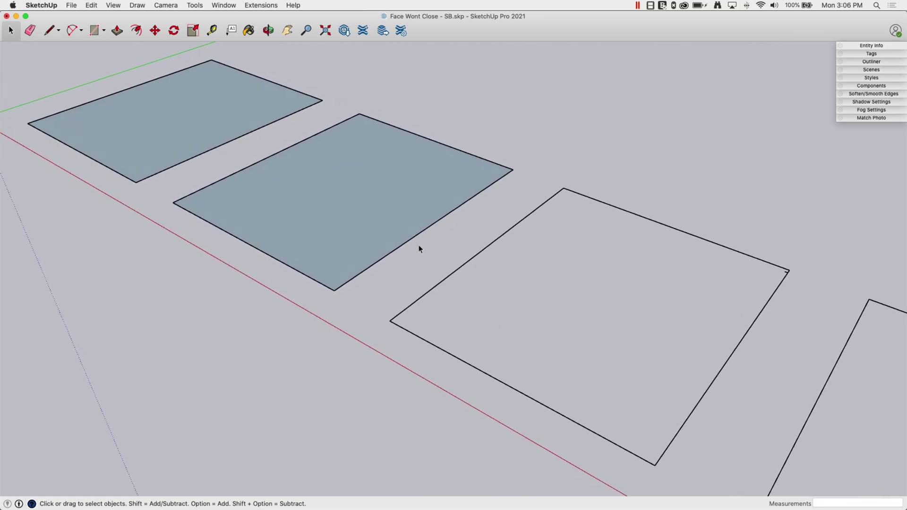
pyautogui.moveTo(419, 249)
pyautogui.mouseDown(button='middle')
pyautogui.moveTo(653, 361)
pyautogui.moveTo(686, 274)
pyautogui.moveTo(586, 305)
pyautogui.moveTo(572, 285)
pyautogui.moveTo(484, 229)
pyautogui.moveTo(472, 271)
pyautogui.moveTo(484, 276)
pyautogui.moveTo(558, 238)
pyautogui.mouseUp(button='middle')
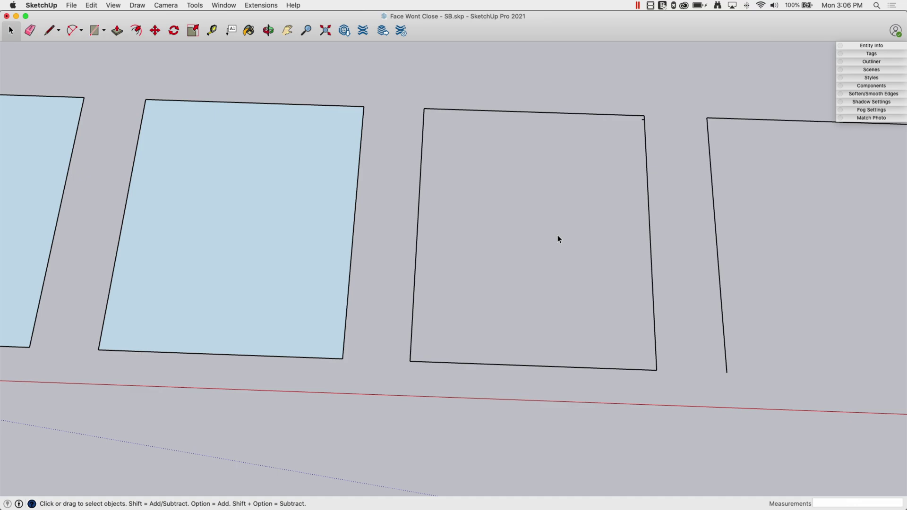
pyautogui.scroll(5, 644, 123)
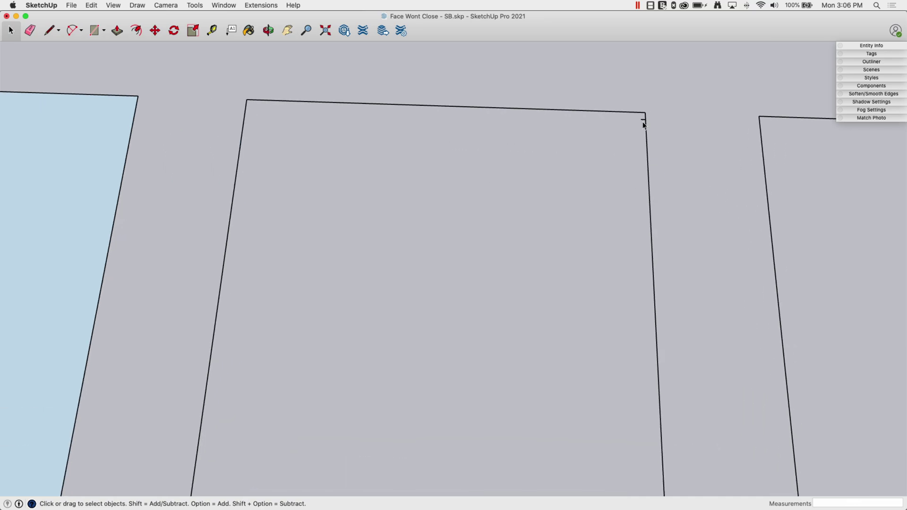
pyautogui.scroll(5, 643, 123)
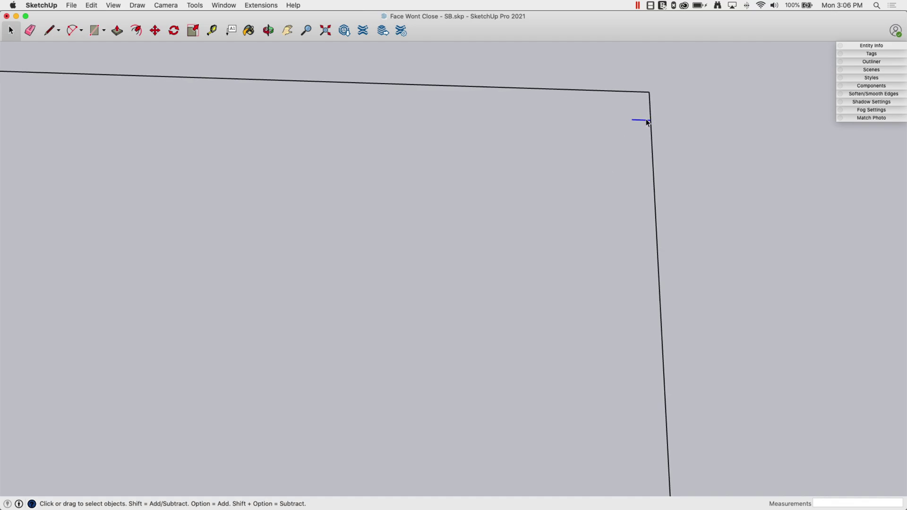
pyautogui.moveTo(636, 116); pyautogui.dragTo(639, 127, button='middle')
pyautogui.scroll(-3, 639, 128)
pyautogui.moveTo(569, 177)
pyautogui.mouseDown(button='middle')
pyautogui.moveTo(558, 189)
pyautogui.moveTo(547, 173)
pyautogui.mouseUp(button='middle')
pyautogui.scroll(-2, 546, 173)
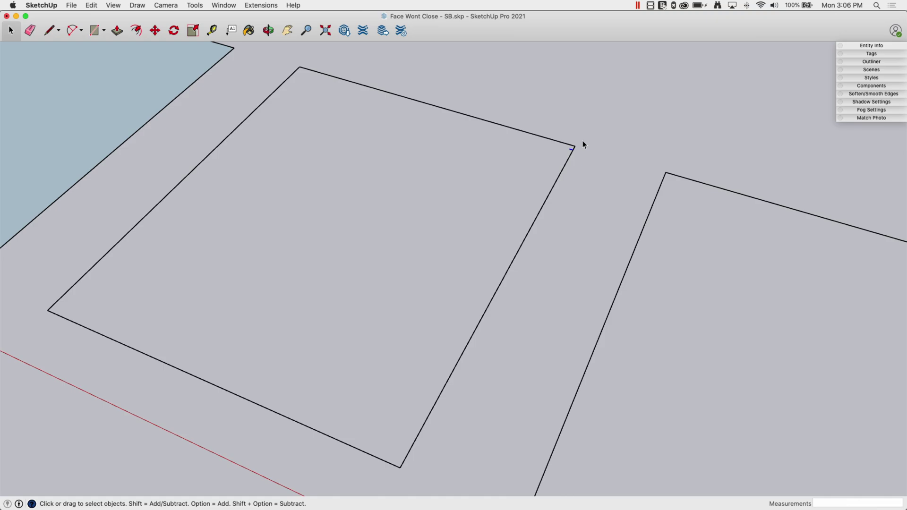
# Reframe the view to face the still-open third rectangle squarely
pyautogui.moveTo(583, 140)
pyautogui.mouseDown(button='middle')
pyautogui.moveTo(489, 149)
pyautogui.moveTo(359, 99)
pyautogui.moveTo(361, 85)
pyautogui.moveTo(386, 87)
pyautogui.moveTo(425, 251)
pyautogui.moveTo(157, 119)
pyautogui.mouseUp(button='middle')
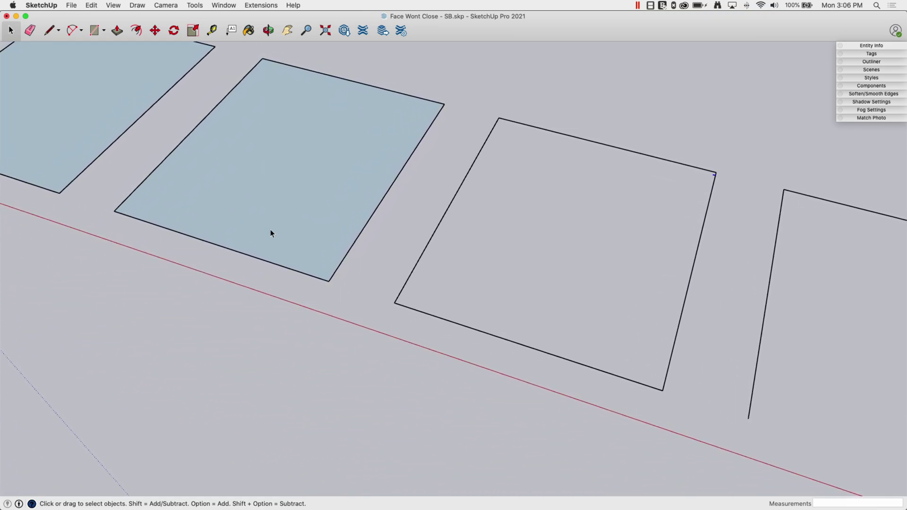
pyautogui.moveTo(271, 229)
pyautogui.mouseDown(button='middle')
pyautogui.moveTo(377, 219)
pyautogui.moveTo(442, 182)
pyautogui.mouseUp(button='middle')
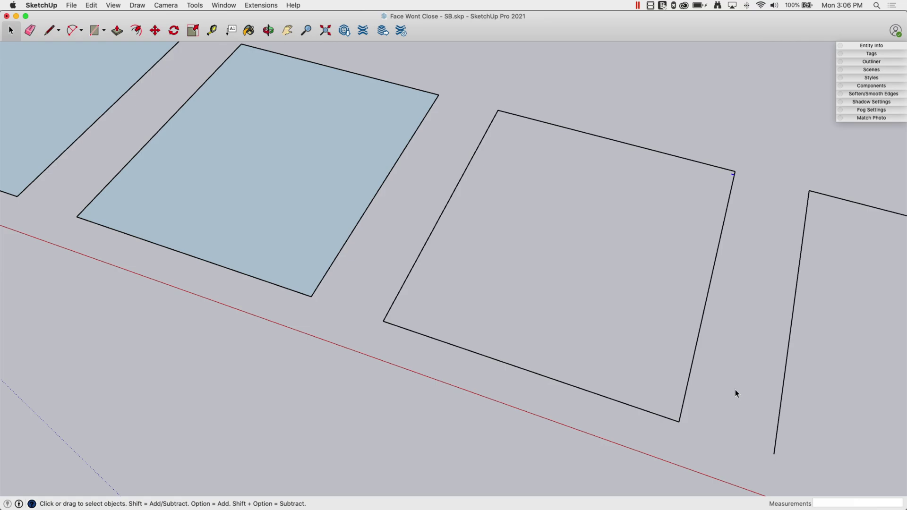
pyautogui.moveTo(736, 389)
pyautogui.mouseDown(button='middle')
pyautogui.moveTo(302, 316)
pyautogui.moveTo(243, 283)
pyautogui.mouseUp(button='middle')
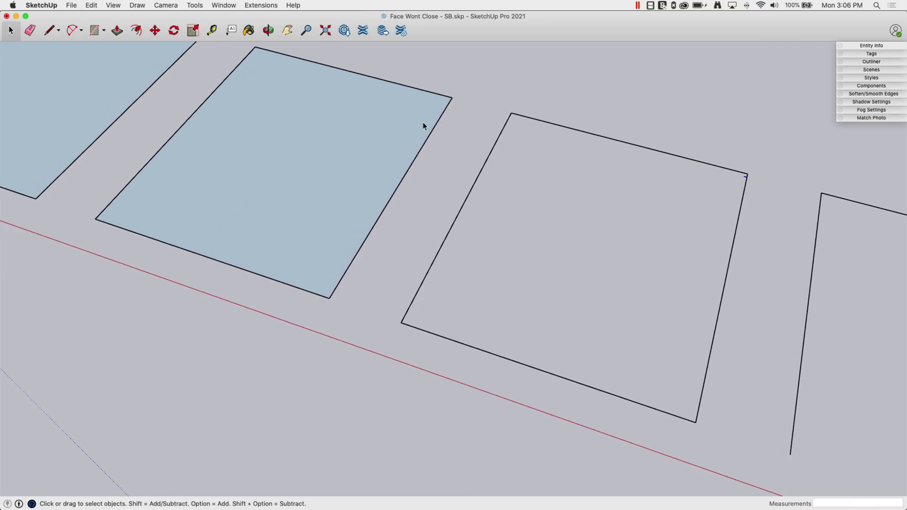
pyautogui.moveTo(423, 126)
pyautogui.mouseDown(button='middle')
pyautogui.moveTo(517, 263)
pyautogui.moveTo(573, 407)
pyautogui.mouseUp(button='middle')
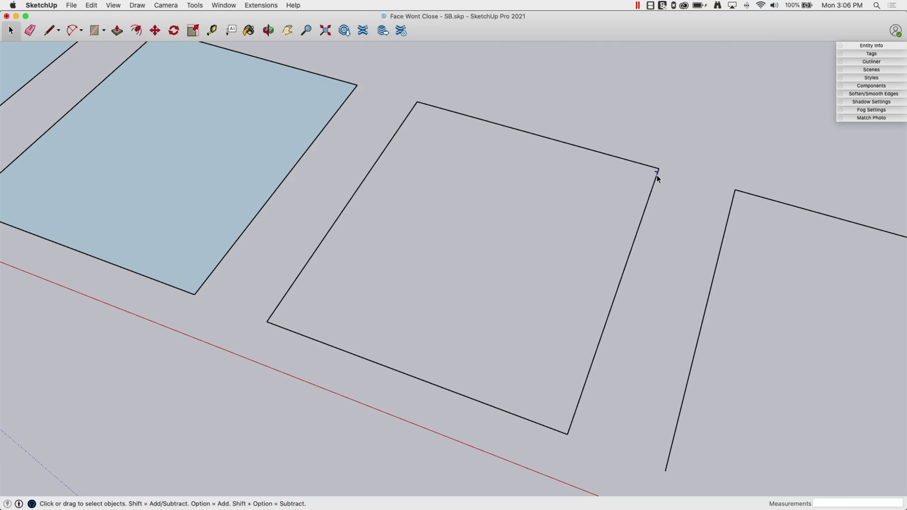
pyautogui.scroll(3, 658, 175)
pyautogui.scroll(2, 658, 174)
pyautogui.scroll(2, 660, 175)
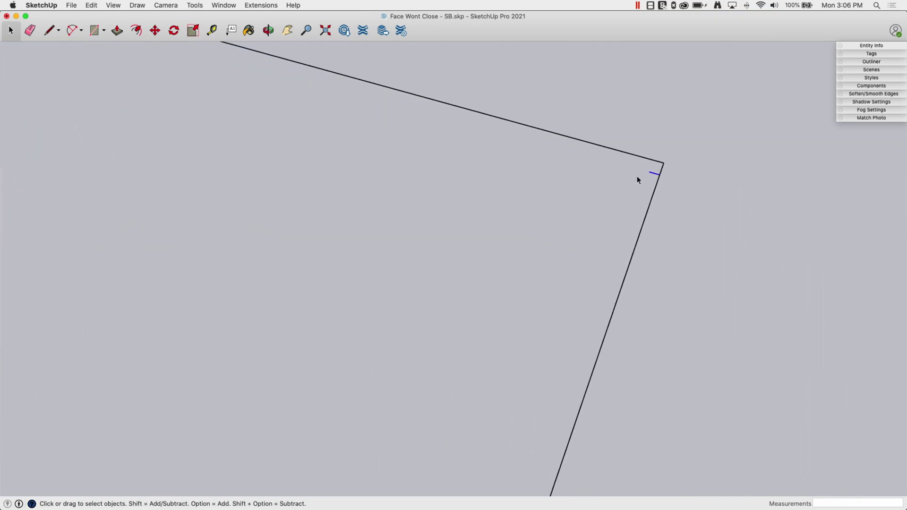
pyautogui.scroll(-1, 653, 165)
pyautogui.scroll(-2, 633, 180)
pyautogui.scroll(-2, 600, 178)
pyautogui.scroll(-3, 602, 182)
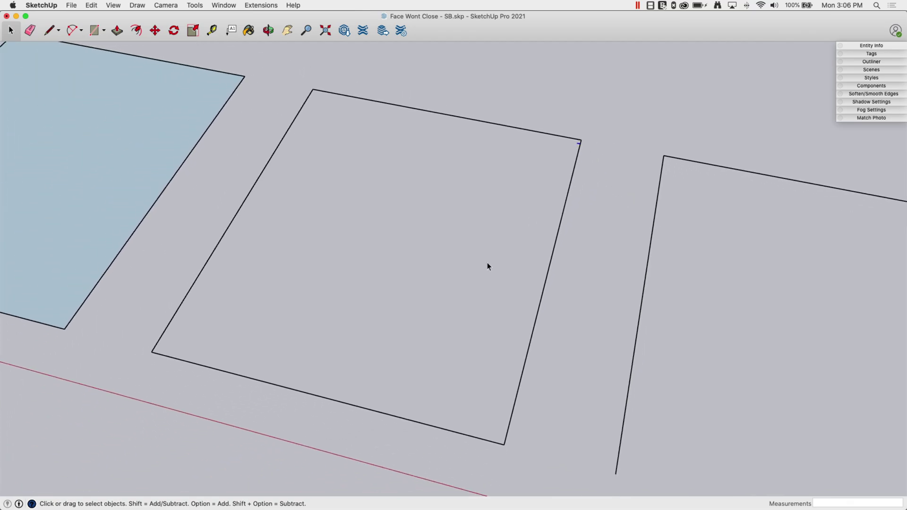
# Erase the third rectangle's stray bottom edge and redraw it so the face forms
pyautogui.press('e')
pyautogui.click(392, 410)
pyautogui.scroll(1, 597, 137)
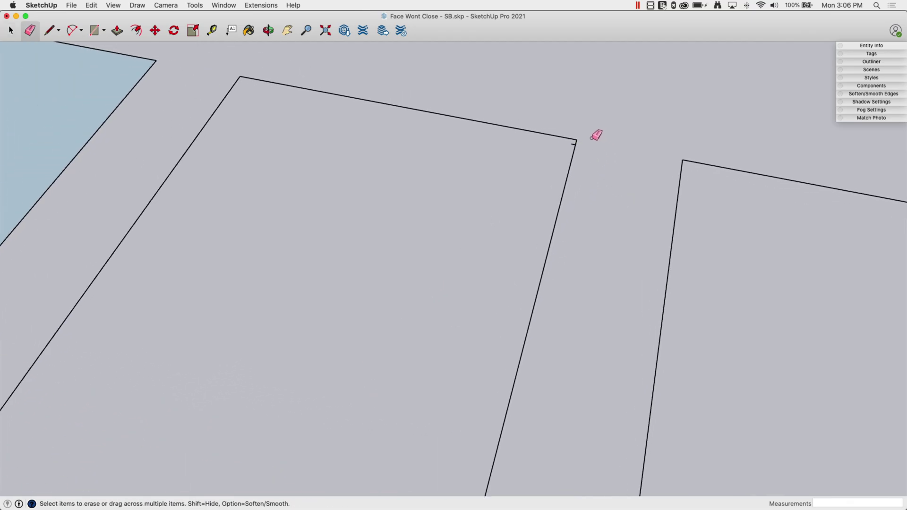
pyautogui.scroll(2, 580, 144)
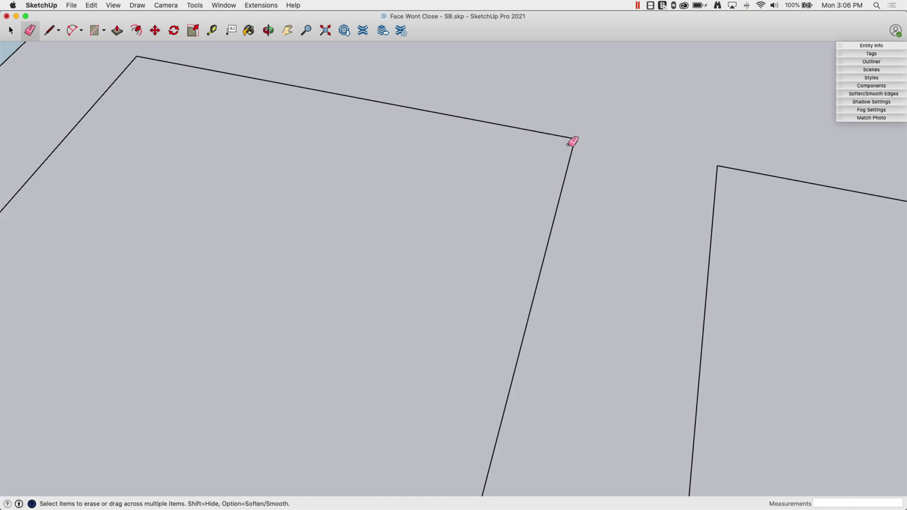
pyautogui.scroll(-5, 690, 109)
pyautogui.press('l')
pyautogui.click(503, 275)
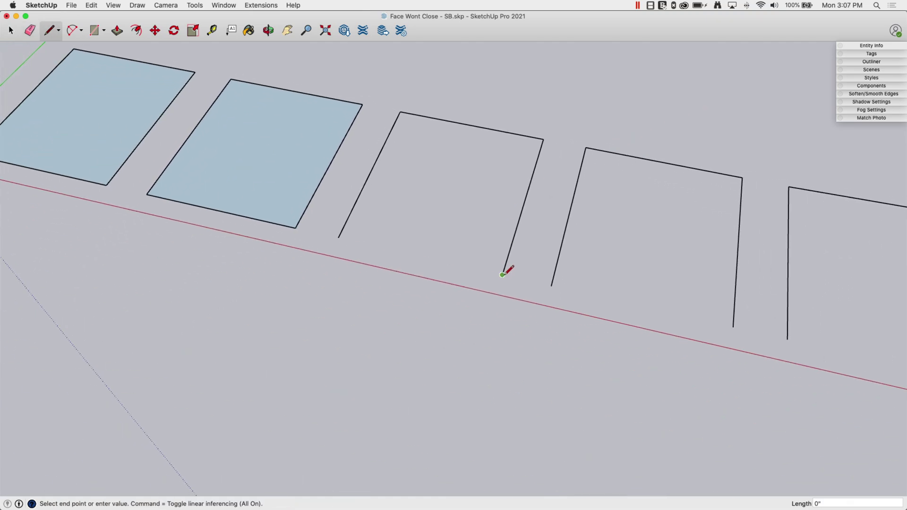
pyautogui.click(339, 237)
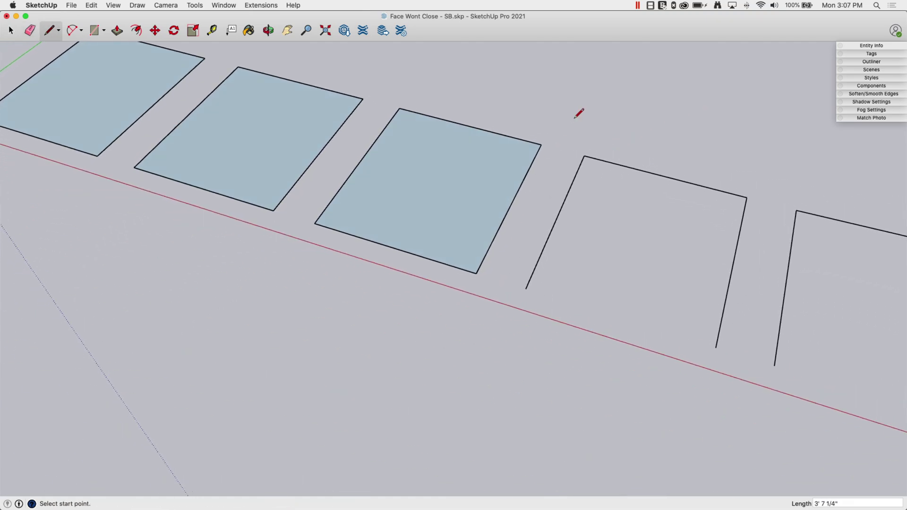
pyautogui.press('space')
pyautogui.moveTo(575, 117)
pyautogui.mouseDown(button='middle')
pyautogui.moveTo(557, 188)
pyautogui.moveTo(469, 290)
pyautogui.mouseUp(button='middle')
# Draw a bottom line on the fourth rectangle, see no face forms, and erase it
pyautogui.press('l')
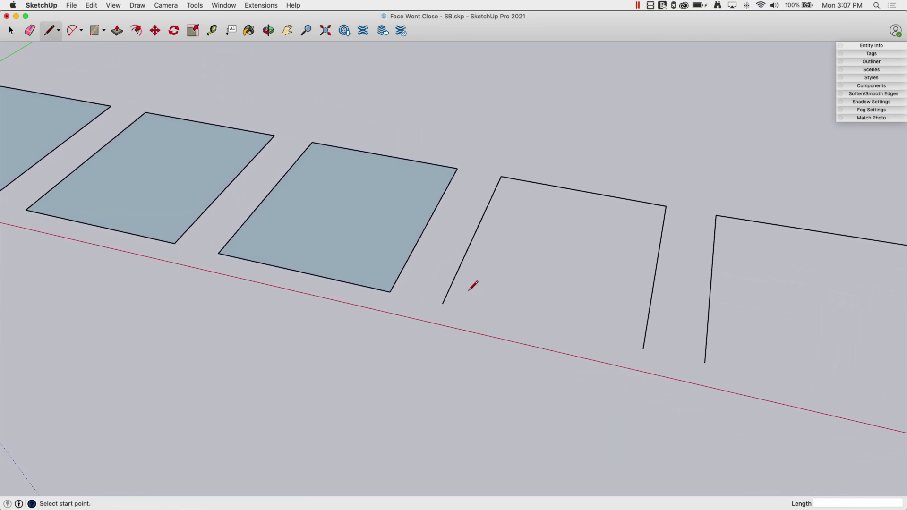
pyautogui.click(443, 303)
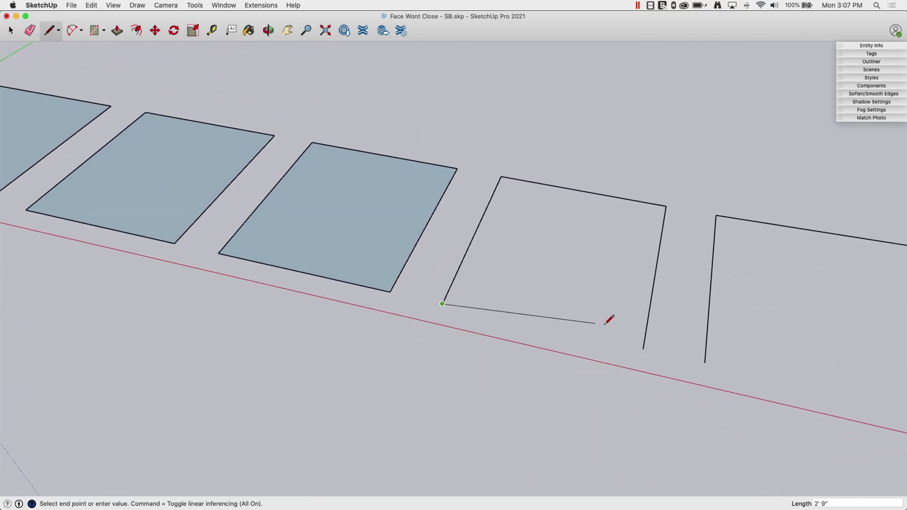
pyautogui.click(643, 349)
pyautogui.moveTo(644, 348)
pyautogui.mouseDown(button='middle')
pyautogui.moveTo(638, 186)
pyautogui.moveTo(582, 213)
pyautogui.moveTo(655, 243)
pyautogui.moveTo(648, 236)
pyautogui.moveTo(642, 250)
pyautogui.moveTo(646, 243)
pyautogui.moveTo(623, 256)
pyautogui.moveTo(553, 148)
pyautogui.moveTo(435, 117)
pyautogui.moveTo(451, 186)
pyautogui.moveTo(452, 319)
pyautogui.mouseUp(button='middle')
pyautogui.press('space')
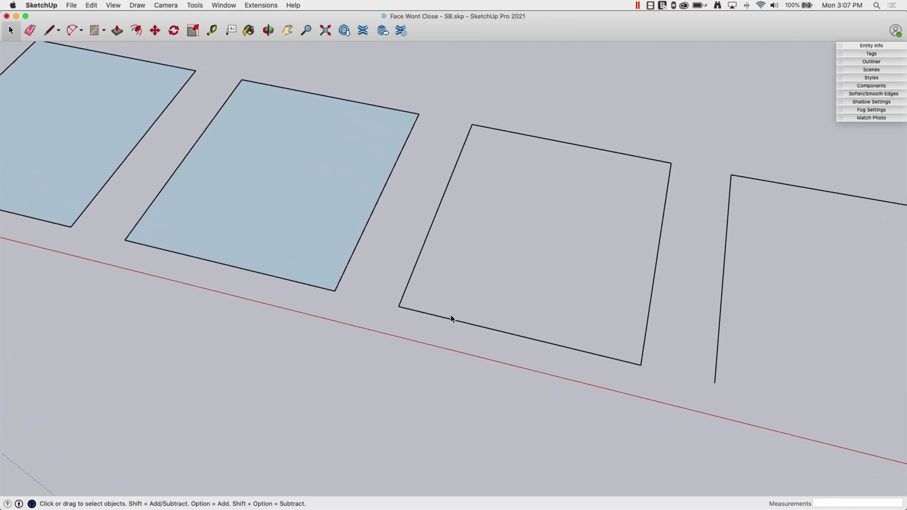
pyautogui.press('e')
pyautogui.click(451, 315)
pyautogui.press('space')
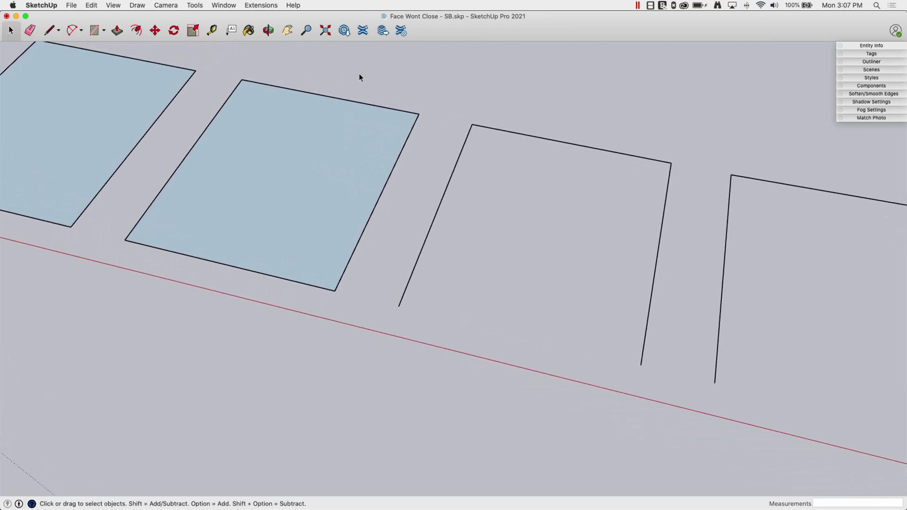
# Box-select the open rectangle's edges and show their properties in Entity Info
pyautogui.moveTo(359, 78); pyautogui.dragTo(688, 384)
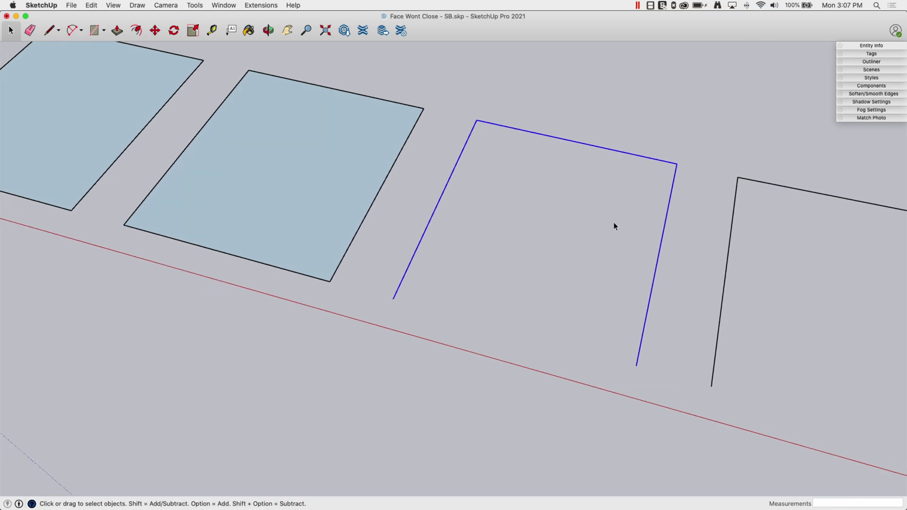
pyautogui.moveTo(614, 223); pyautogui.dragTo(563, 161, button='middle')
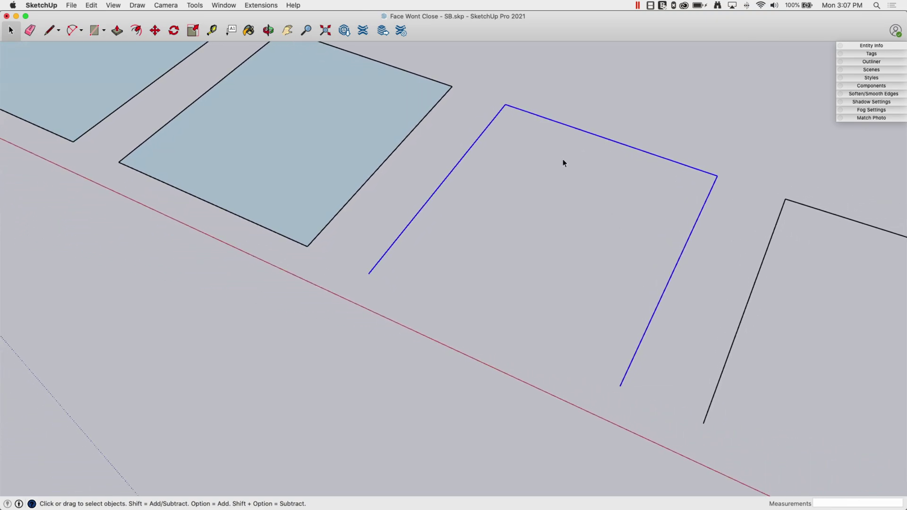
pyautogui.click(860, 46)
pyautogui.moveTo(702, 242)
pyautogui.mouseDown(button='middle')
pyautogui.moveTo(746, 90)
pyautogui.moveTo(427, 331)
pyautogui.mouseUp(button='middle')
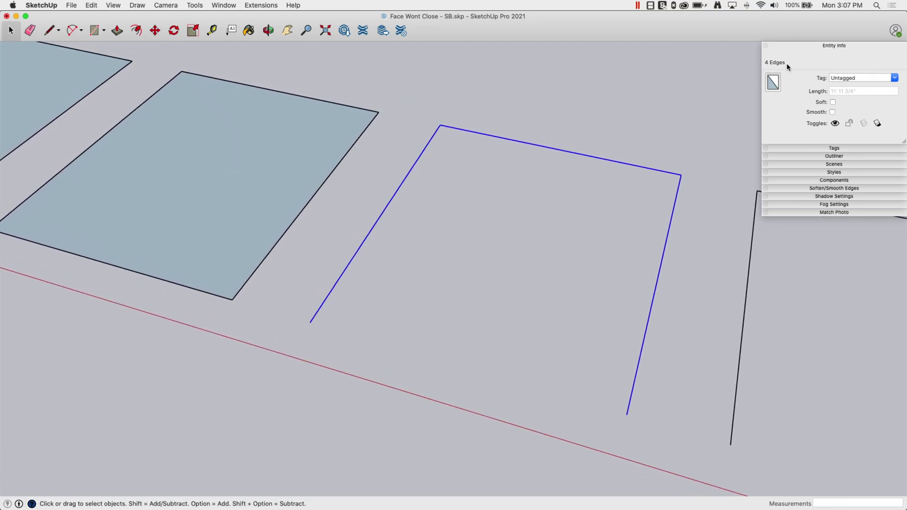
pyautogui.moveTo(560, 121); pyautogui.dragTo(625, 298, button='middle')
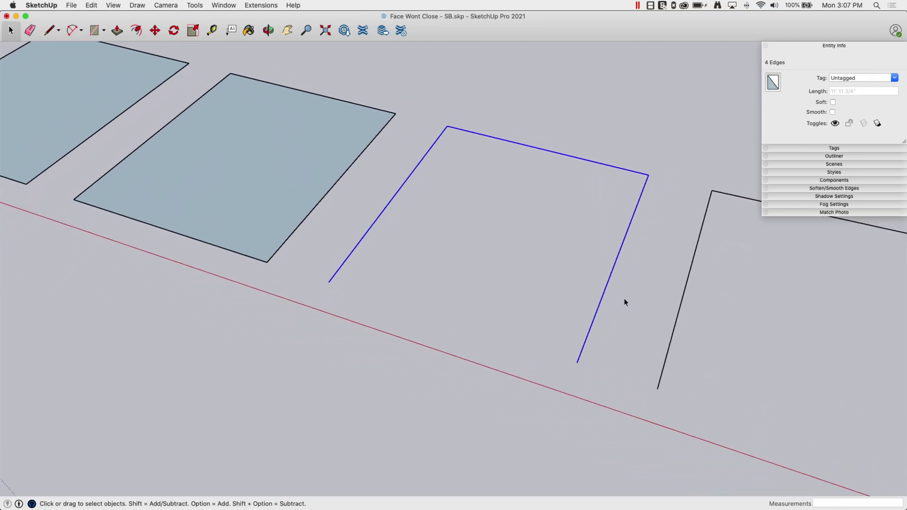
# Select individual edges to inspect them, finding the left side split into two segments
pyautogui.click(619, 230)
pyautogui.click(627, 233)
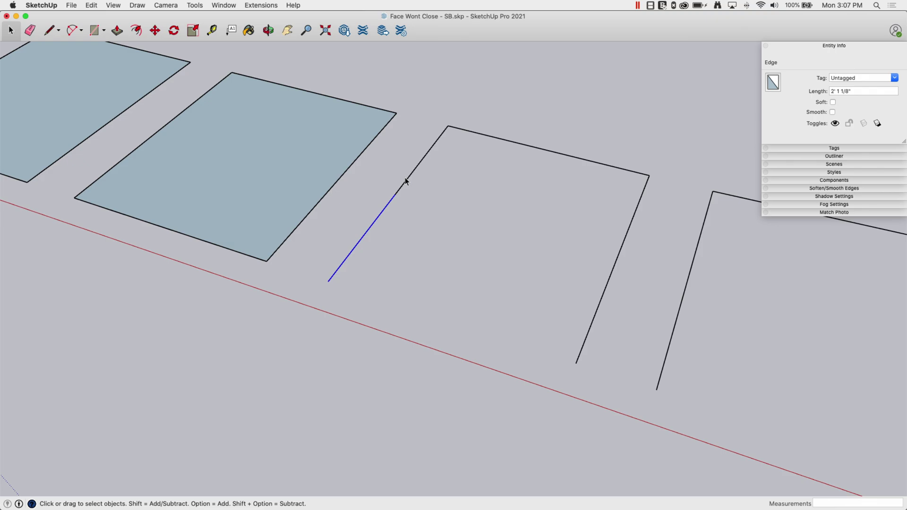
pyautogui.click(390, 209)
pyautogui.moveTo(397, 197); pyautogui.dragTo(413, 190, button='middle')
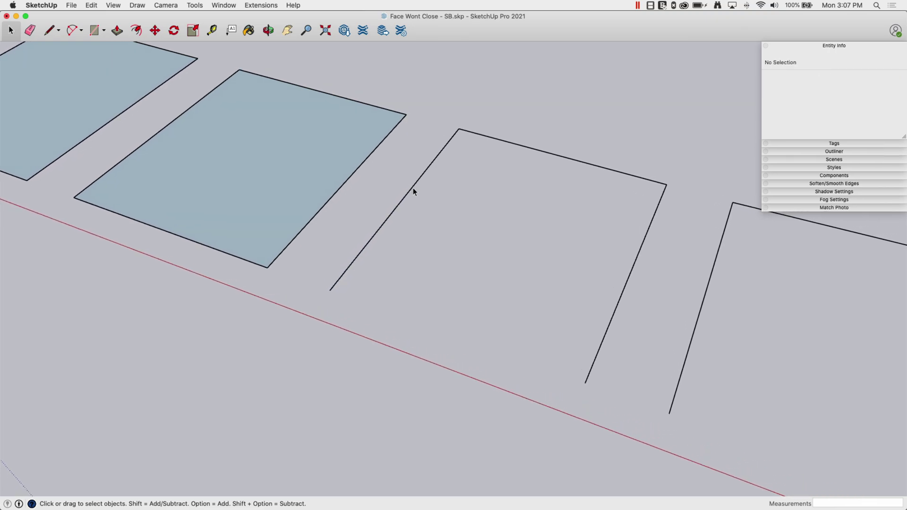
pyautogui.click(387, 221)
pyautogui.moveTo(387, 221)
pyautogui.mouseDown(button='middle')
pyautogui.moveTo(452, 225)
pyautogui.moveTo(445, 222)
pyautogui.mouseUp(button='middle')
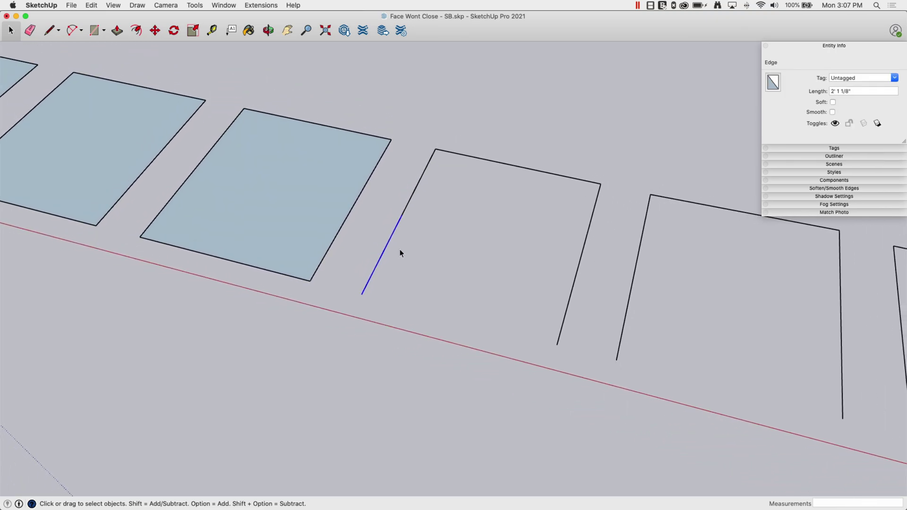
pyautogui.moveTo(400, 249); pyautogui.dragTo(407, 217, button='middle')
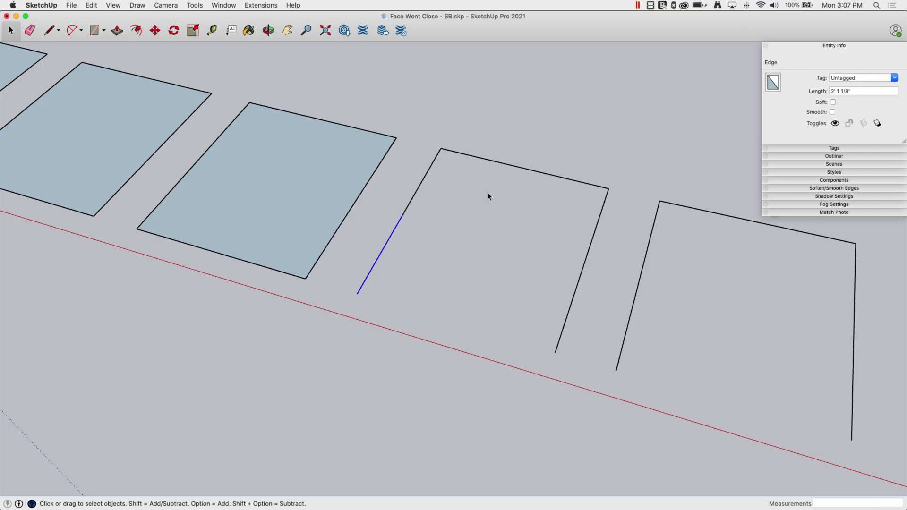
pyautogui.click(425, 196)
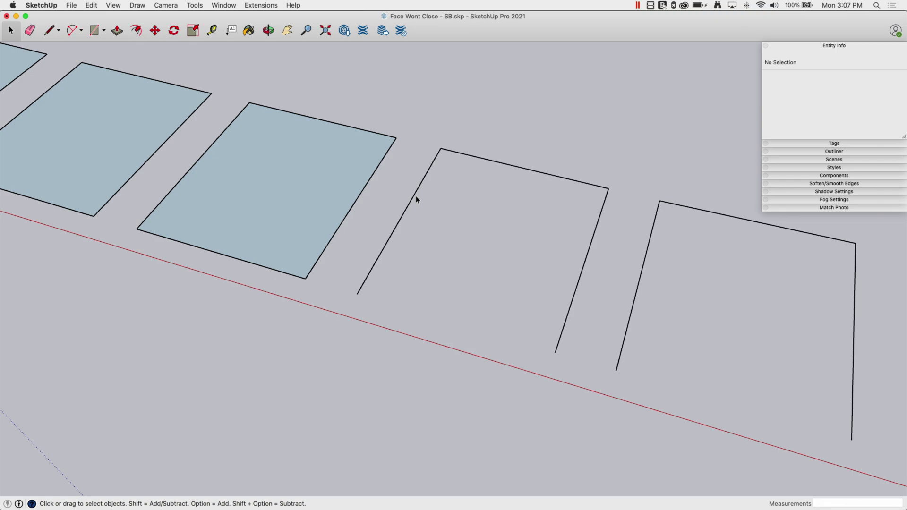
pyautogui.moveTo(416, 227); pyautogui.dragTo(404, 222, button='middle')
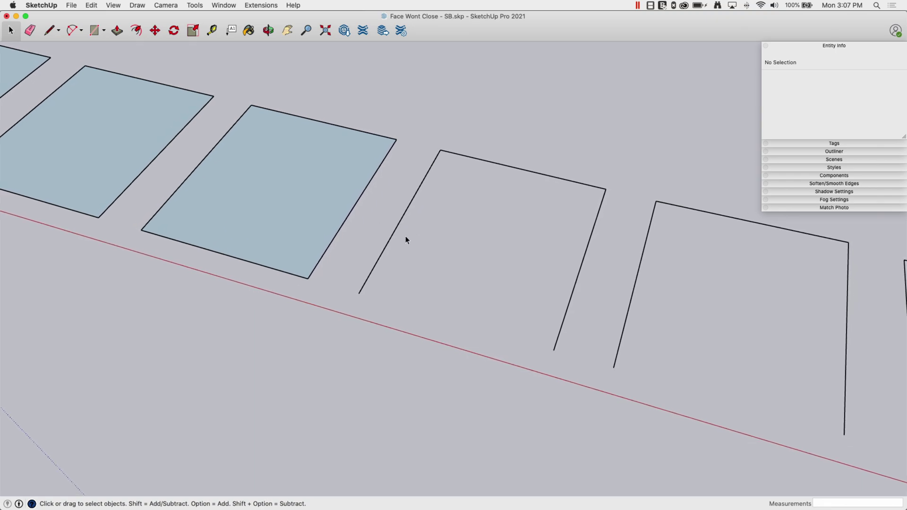
# Turn on Hidden Geometry from the View menu and orbit to inspect the revealed edge
pyautogui.click(114, 5)
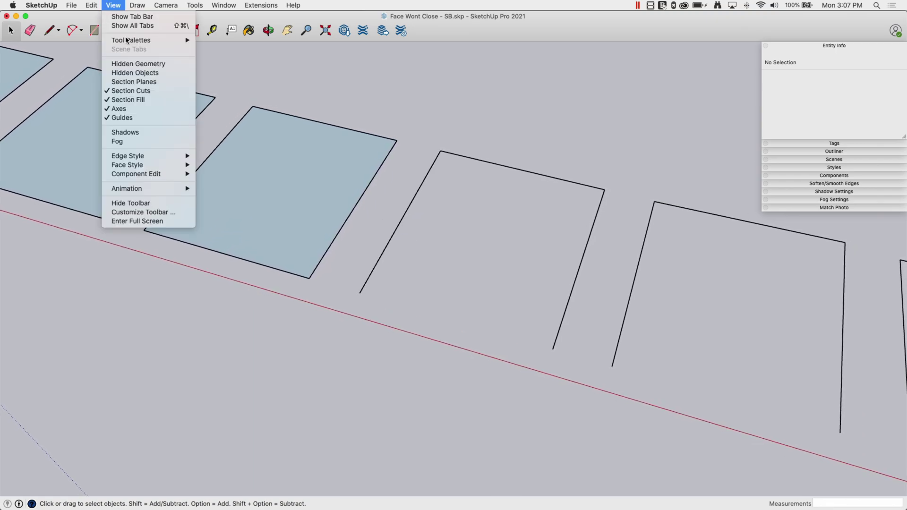
pyautogui.click(137, 64)
pyautogui.moveTo(138, 75)
pyautogui.mouseDown(button='middle')
pyautogui.moveTo(523, 216)
pyautogui.moveTo(422, 206)
pyautogui.mouseUp(button='middle')
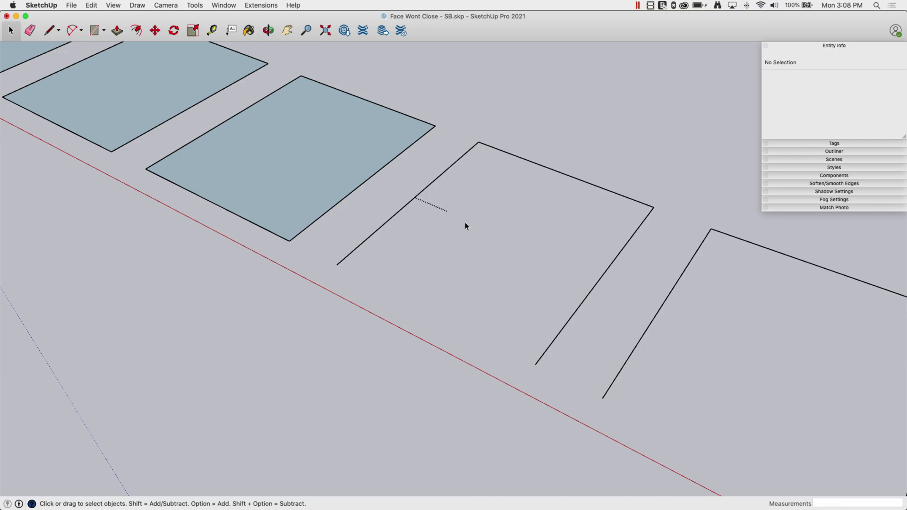
pyautogui.moveTo(465, 222); pyautogui.dragTo(493, 265, button='middle')
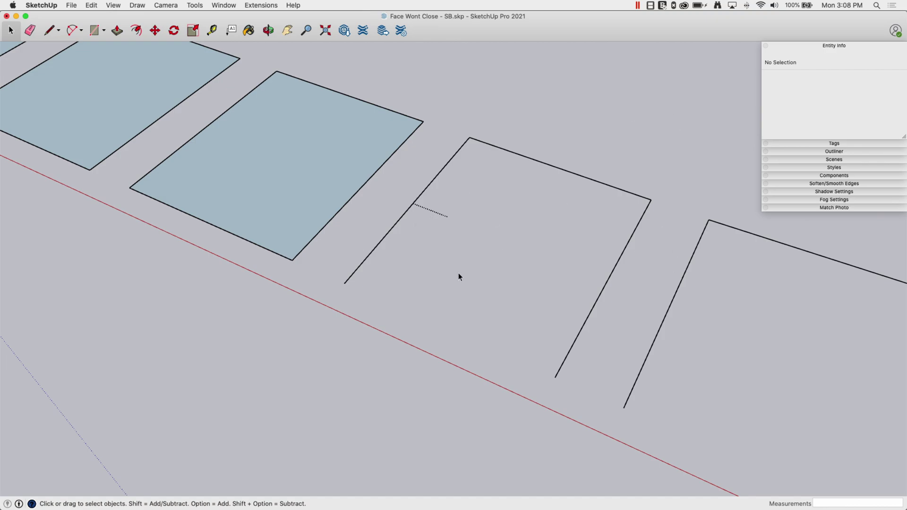
pyautogui.moveTo(458, 274); pyautogui.dragTo(427, 242, button='middle')
# Replace the faulty bottom edge with one drawn endpoint to corner, closing the face
pyautogui.press('l')
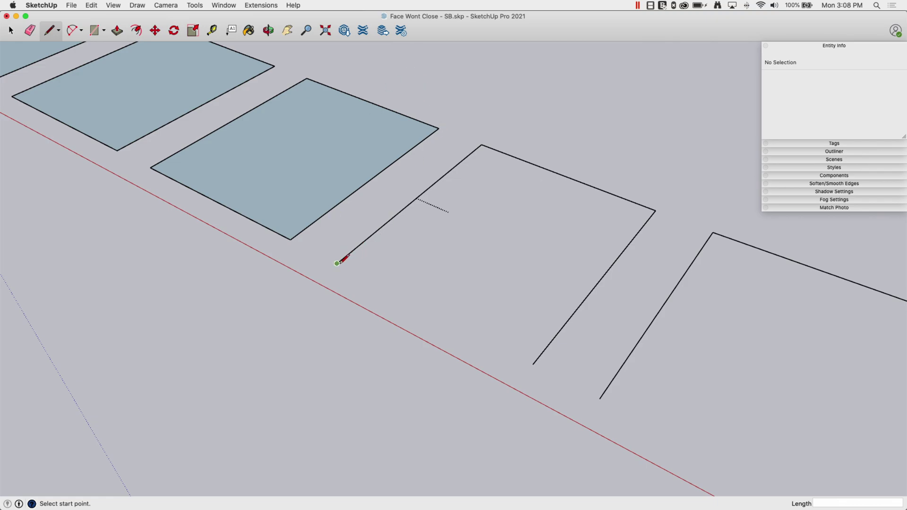
pyautogui.click(337, 263)
pyautogui.click(533, 364)
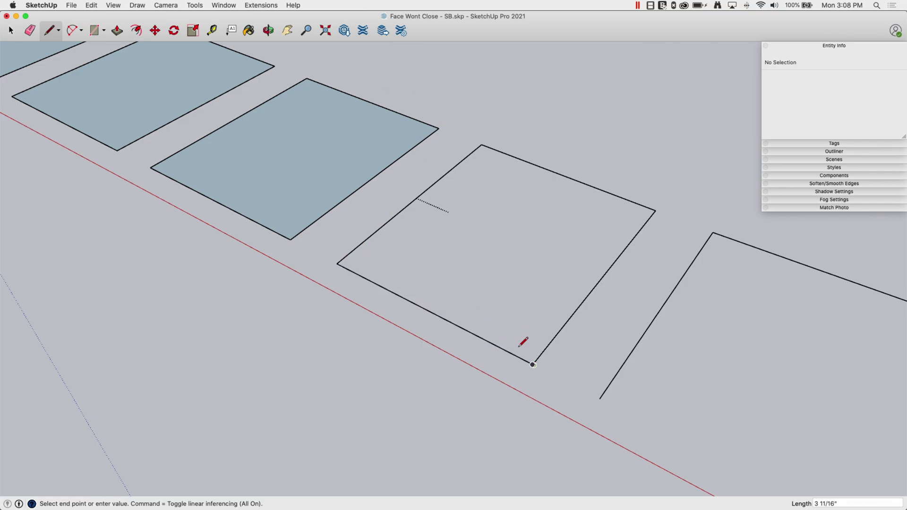
pyautogui.press('e')
pyautogui.click(516, 356)
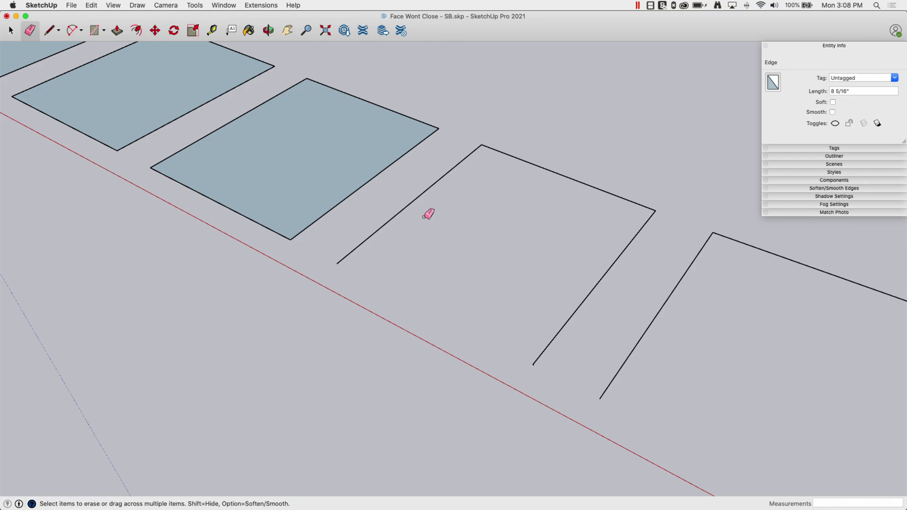
pyautogui.press('l')
pyautogui.click(337, 263)
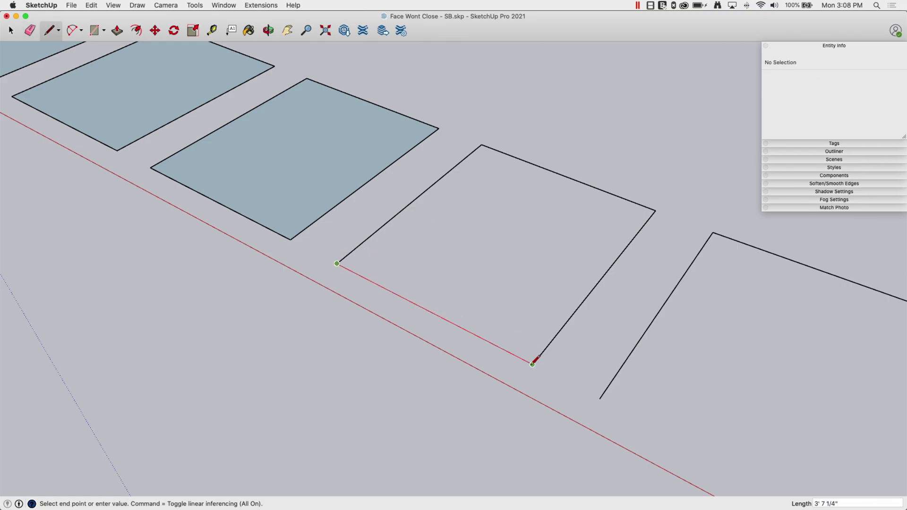
pyautogui.click(533, 364)
# Draw the missing bottom edge of the fifth rectangle and orbit down toward the horizon
pyautogui.scroll(-3, 229, 214)
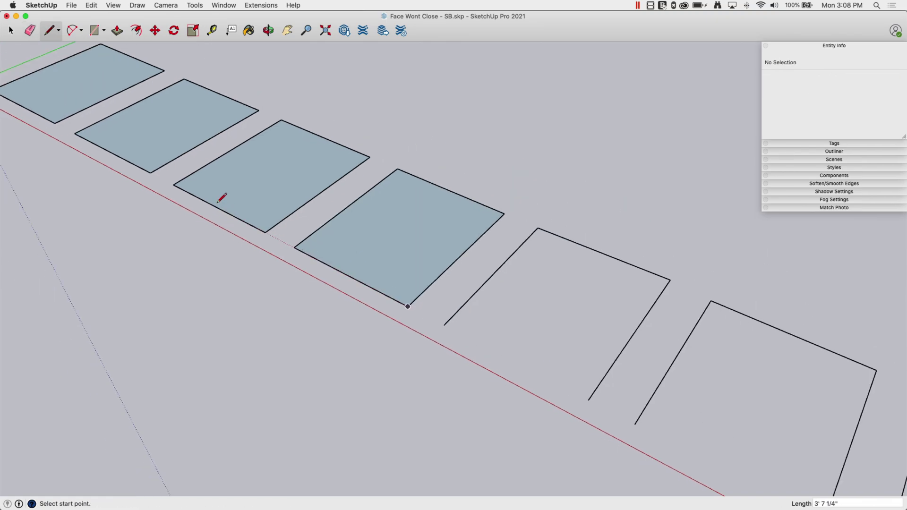
pyautogui.scroll(-2, 217, 186)
pyautogui.scroll(2, 388, 305)
pyautogui.scroll(2, 328, 217)
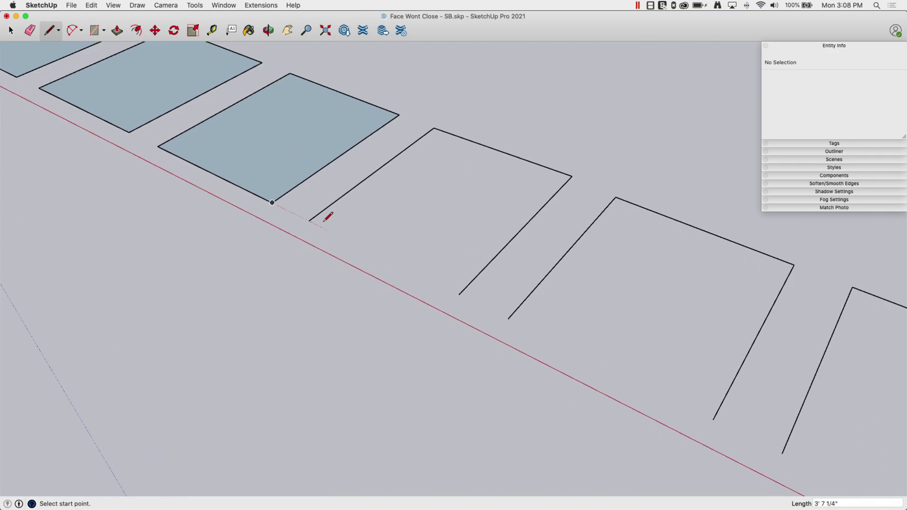
pyautogui.click(309, 221)
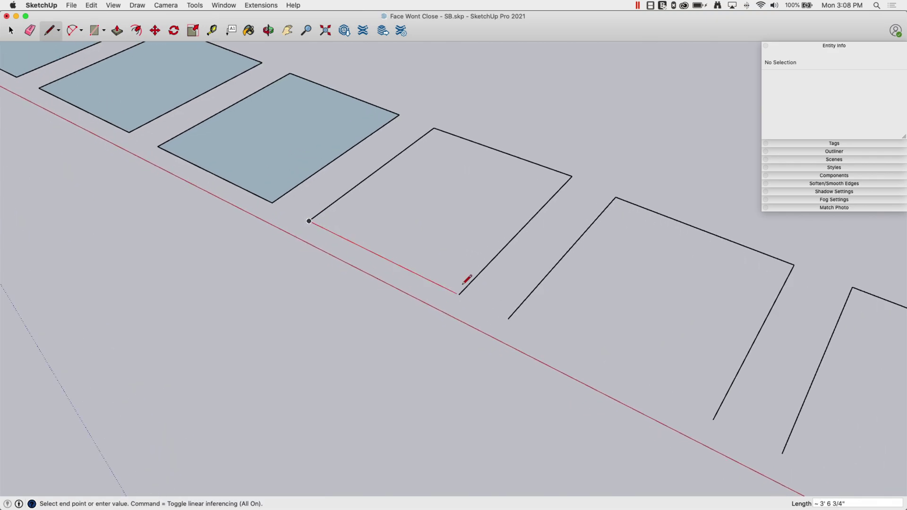
pyautogui.click(459, 294)
pyautogui.press('o')
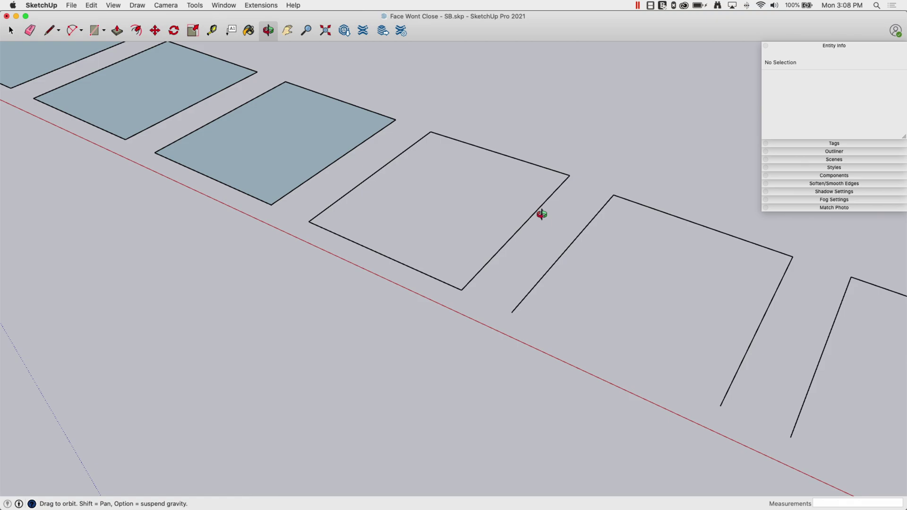
pyautogui.moveTo(541, 211)
pyautogui.mouseDown()
pyautogui.moveTo(655, 87)
pyautogui.moveTo(546, 146)
pyautogui.mouseUp()
# Window-select all the edges of the fifth rectangle
pyautogui.press('l')
pyautogui.scroll(2, 441, 283)
pyautogui.click(440, 288)
pyautogui.moveTo(466, 186)
pyautogui.mouseDown(button='middle')
pyautogui.moveTo(488, 253)
pyautogui.moveTo(492, 340)
pyautogui.mouseUp(button='middle')
pyautogui.press('space')
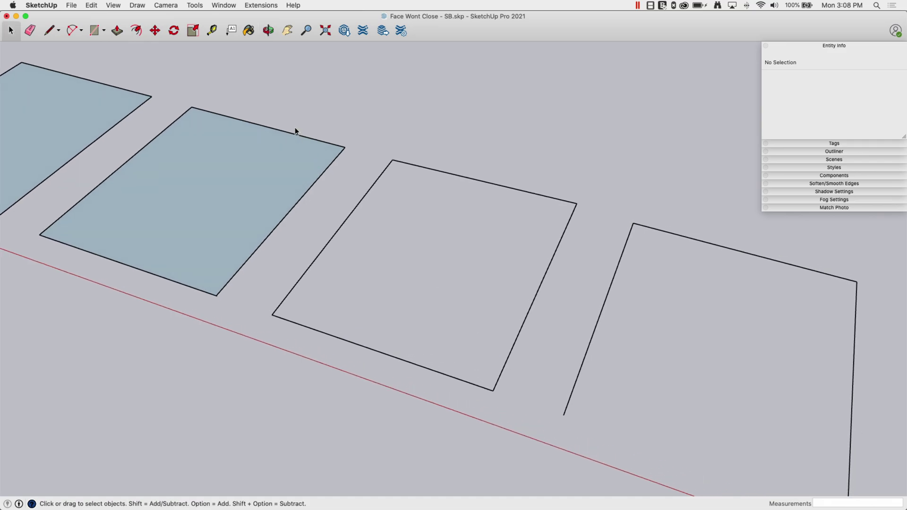
pyautogui.moveTo(295, 126); pyautogui.dragTo(581, 397)
pyautogui.moveTo(214, 101); pyautogui.dragTo(604, 400)
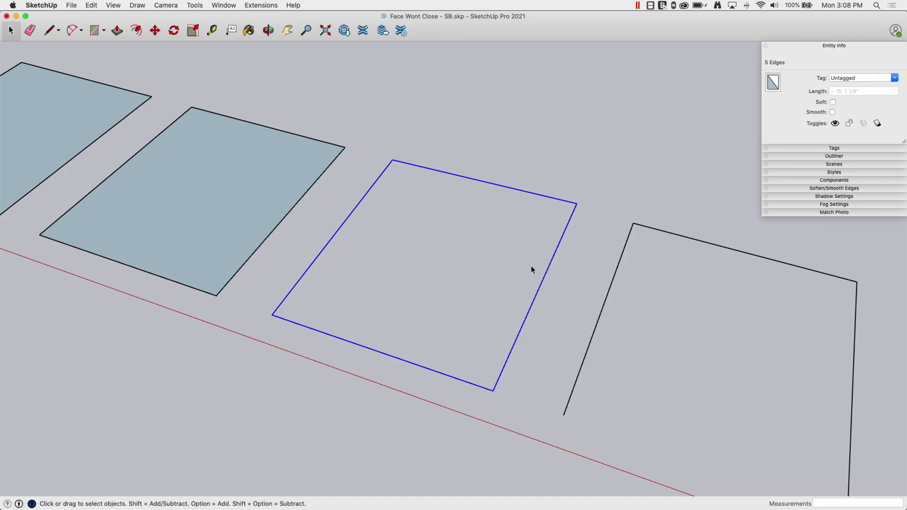
# Erase the fifth rectangle's bottom edge and select its three remaining edges
pyautogui.press('e')
pyautogui.click(414, 361)
pyautogui.press('space')
pyautogui.moveTo(416, 352)
pyautogui.mouseDown(button='middle')
pyautogui.moveTo(355, 277)
pyautogui.moveTo(310, 130)
pyautogui.mouseUp(button='middle')
pyautogui.moveTo(310, 130); pyautogui.dragTo(501, 335)
pyautogui.moveTo(493, 337)
pyautogui.mouseDown(button='middle')
pyautogui.moveTo(452, 229)
pyautogui.moveTo(473, 188)
pyautogui.moveTo(498, 172)
pyautogui.moveTo(494, 204)
pyautogui.moveTo(338, 198)
pyautogui.mouseUp(button='middle')
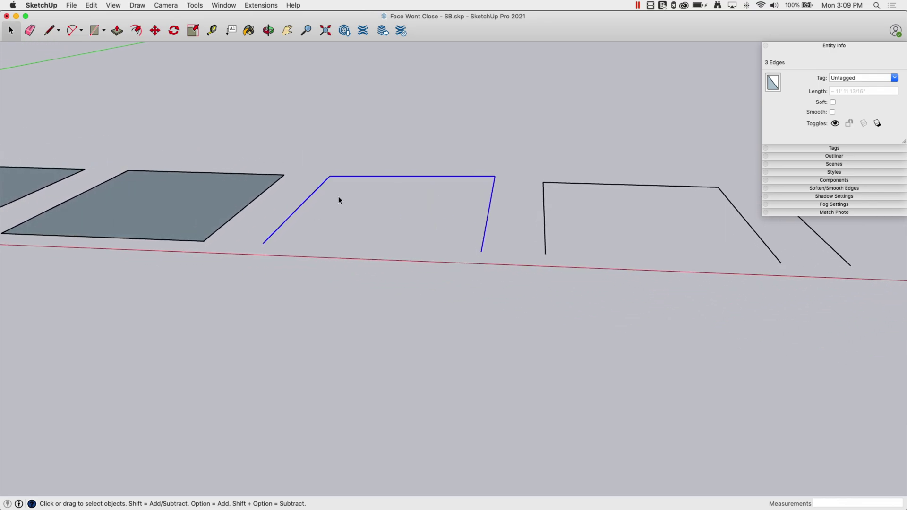
# Redraw the bottom edge, then orbit edge-on to reveal one raised corner
pyautogui.press('l')
pyautogui.click(263, 247)
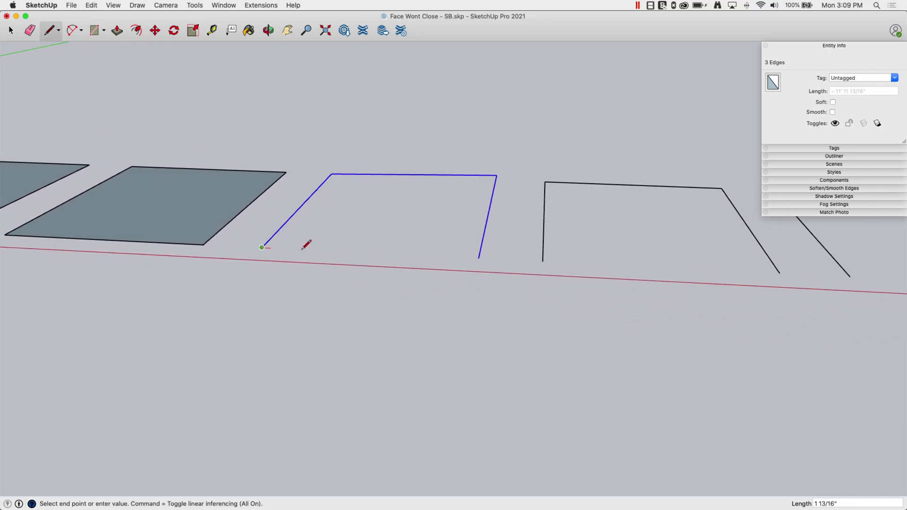
pyautogui.click(479, 257)
pyautogui.press('space')
pyautogui.moveTo(575, 249)
pyautogui.mouseDown(button='middle')
pyautogui.moveTo(585, 248)
pyautogui.moveTo(592, 302)
pyautogui.mouseUp(button='middle')
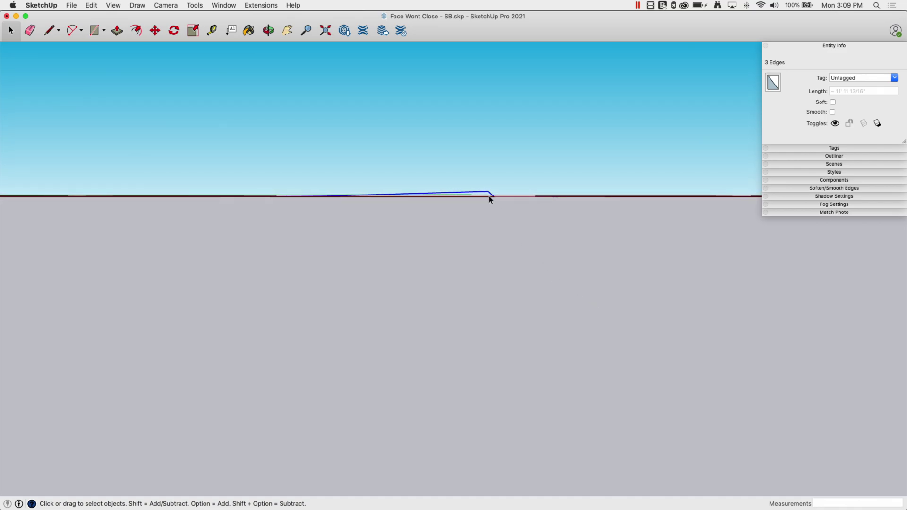
# Draw a top-left to bottom-right diagonal across the fifth outline, then erase it
pyautogui.moveTo(487, 192)
pyautogui.mouseDown(button='middle')
pyautogui.moveTo(559, 276)
pyautogui.moveTo(551, 259)
pyautogui.moveTo(437, 390)
pyautogui.moveTo(467, 346)
pyautogui.moveTo(525, 188)
pyautogui.moveTo(537, 180)
pyautogui.moveTo(537, 147)
pyautogui.moveTo(522, 180)
pyautogui.moveTo(517, 168)
pyautogui.moveTo(521, 243)
pyautogui.moveTo(409, 278)
pyautogui.moveTo(415, 269)
pyautogui.moveTo(474, 298)
pyautogui.moveTo(413, 186)
pyautogui.moveTo(359, 159)
pyautogui.mouseUp(button='middle')
pyautogui.press('l')
pyautogui.click(351, 151)
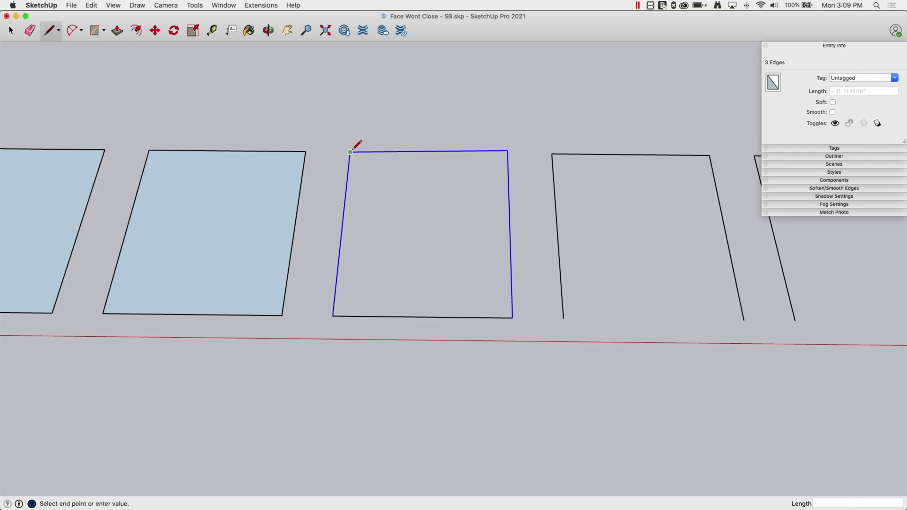
pyautogui.click(514, 317)
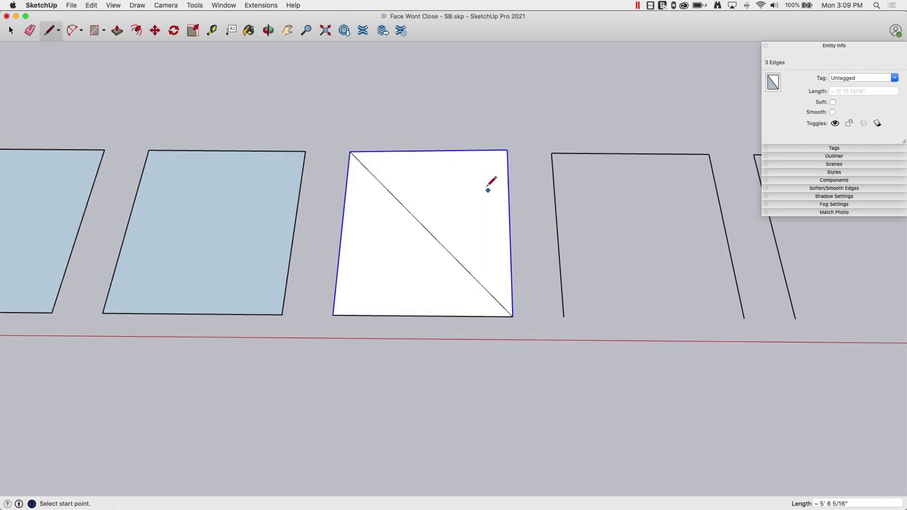
pyautogui.moveTo(489, 184); pyautogui.dragTo(454, 196, button='middle')
pyautogui.press('e')
pyautogui.click(425, 224)
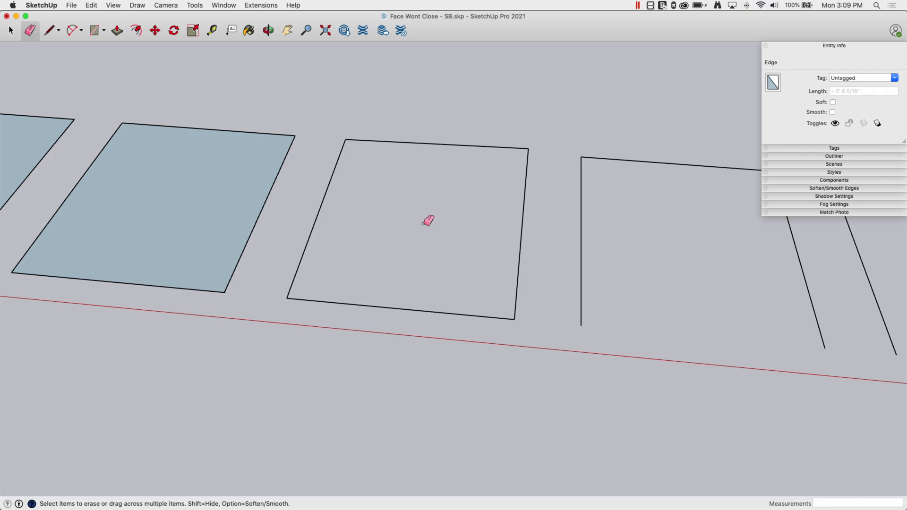
pyautogui.moveTo(338, 261)
pyautogui.mouseDown(button='middle')
pyautogui.moveTo(504, 148)
pyautogui.moveTo(503, 179)
pyautogui.moveTo(530, 265)
pyautogui.moveTo(340, 263)
pyautogui.moveTo(393, 221)
pyautogui.moveTo(321, 245)
pyautogui.moveTo(285, 221)
pyautogui.moveTo(504, 170)
pyautogui.moveTo(328, 283)
pyautogui.moveTo(380, 210)
pyautogui.mouseUp(button='middle')
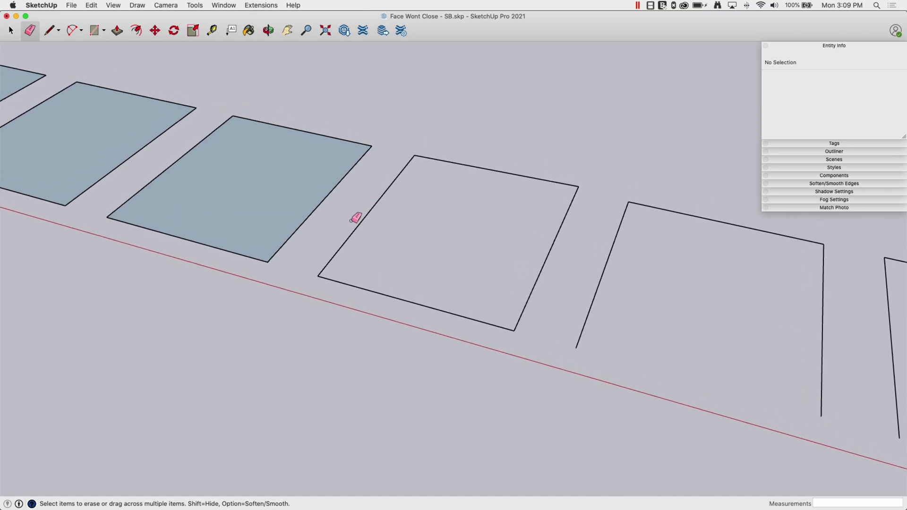
# Add coordinate labels to the fifth outline's top-left and bottom-left corners
pyautogui.click(231, 29)
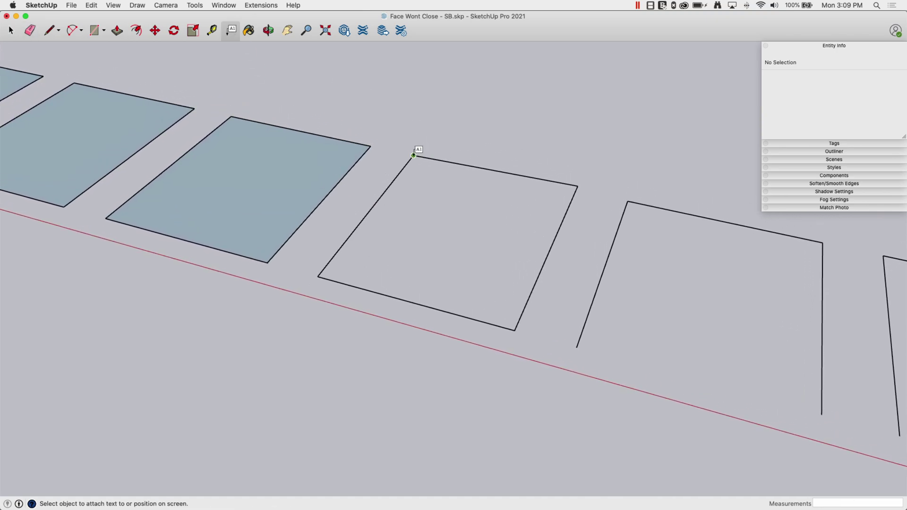
pyautogui.click(413, 155)
pyautogui.click(441, 116)
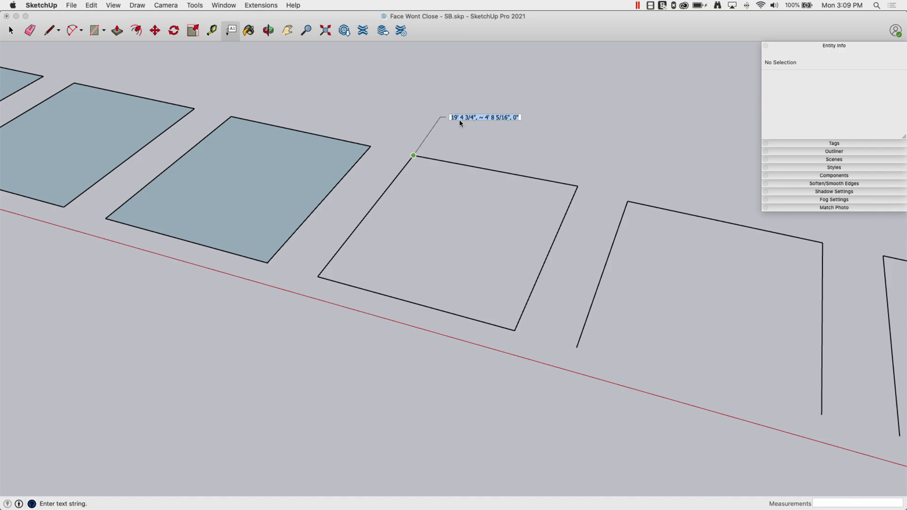
pyautogui.click(313, 276)
pyautogui.click(317, 277)
pyautogui.click(375, 233)
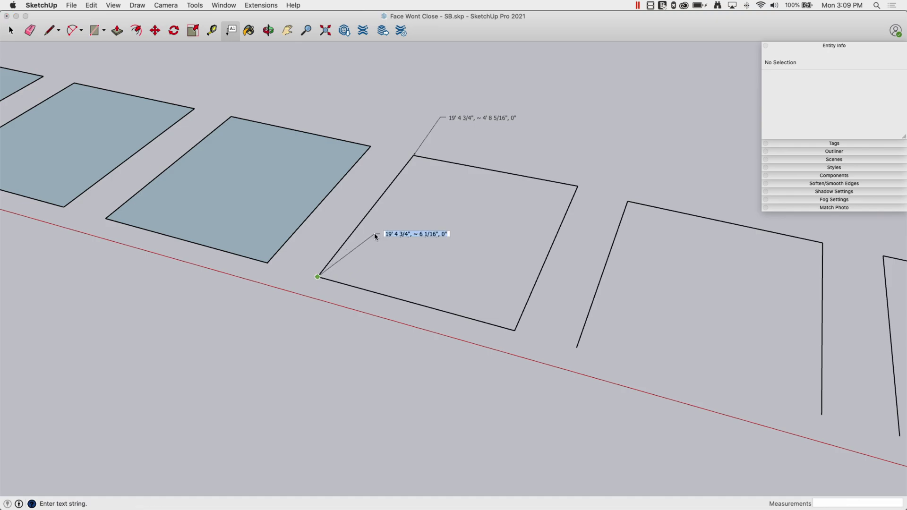
pyautogui.click(491, 313)
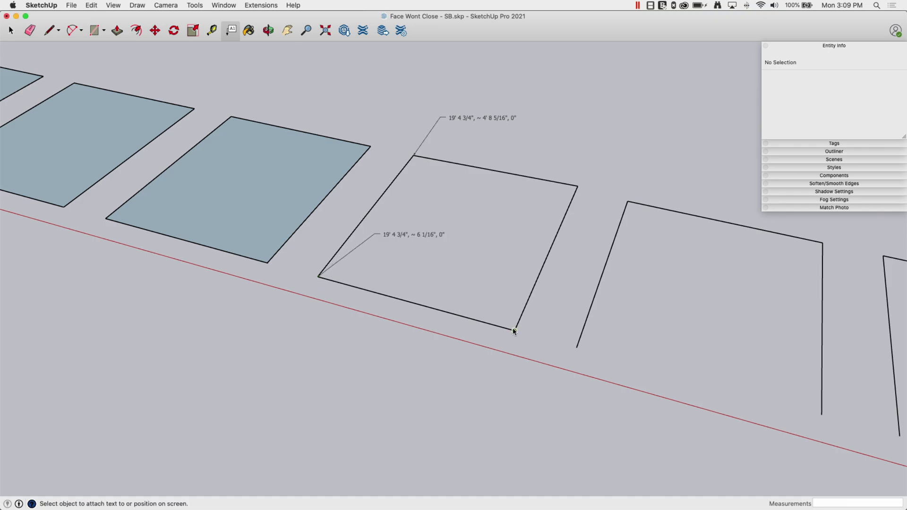
# Add coordinate labels to the bottom-right and top-right corners, showing the 1 1/4" rise
pyautogui.click(514, 330)
pyautogui.click(483, 268)
pyautogui.click(564, 193)
pyautogui.click(577, 186)
pyautogui.click(540, 146)
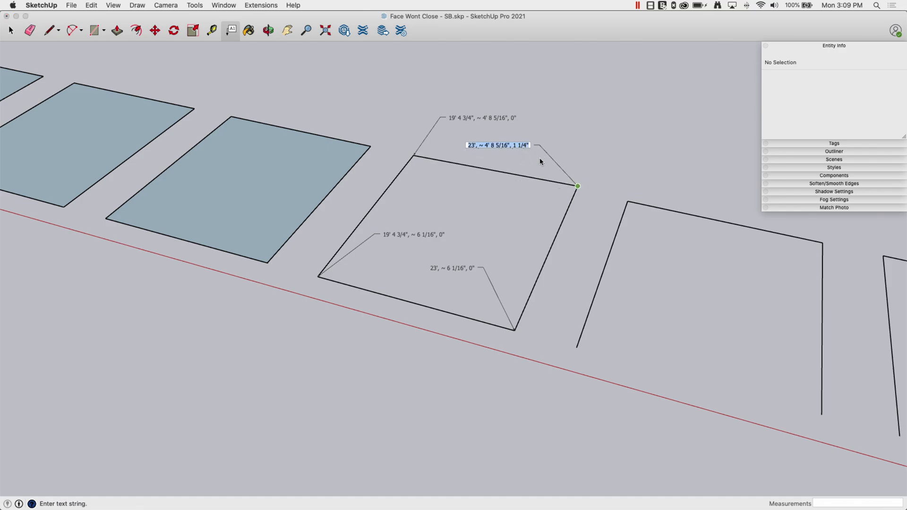
pyautogui.click(519, 161)
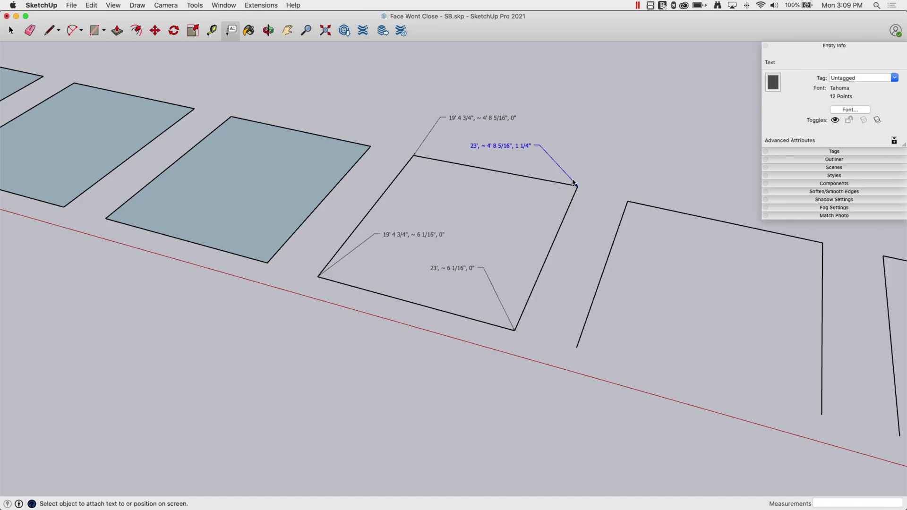
pyautogui.moveTo(547, 177)
pyautogui.mouseDown(button='middle')
pyautogui.moveTo(573, 189)
pyautogui.moveTo(535, 194)
pyautogui.mouseUp(button='middle')
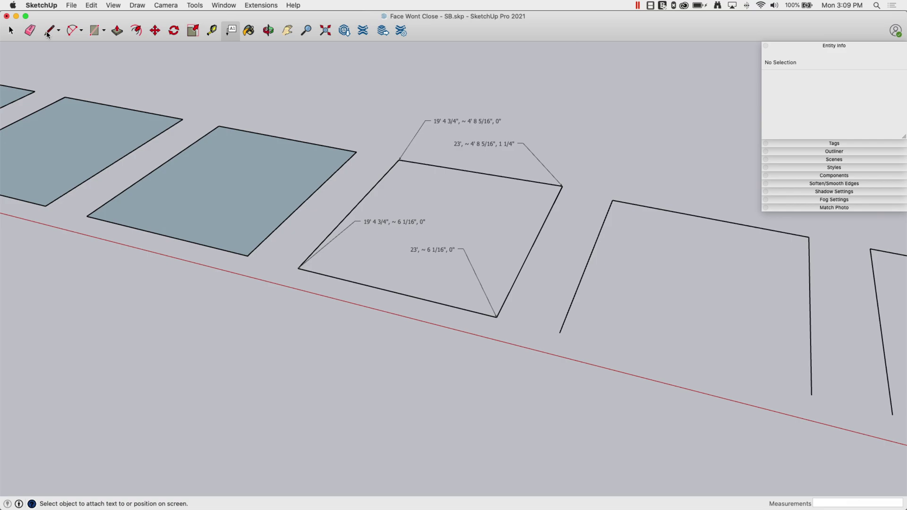
# Move the raised top-right corner down level and redraw the bottom edge so it fills
pyautogui.click(161, 33)
pyautogui.click(562, 186)
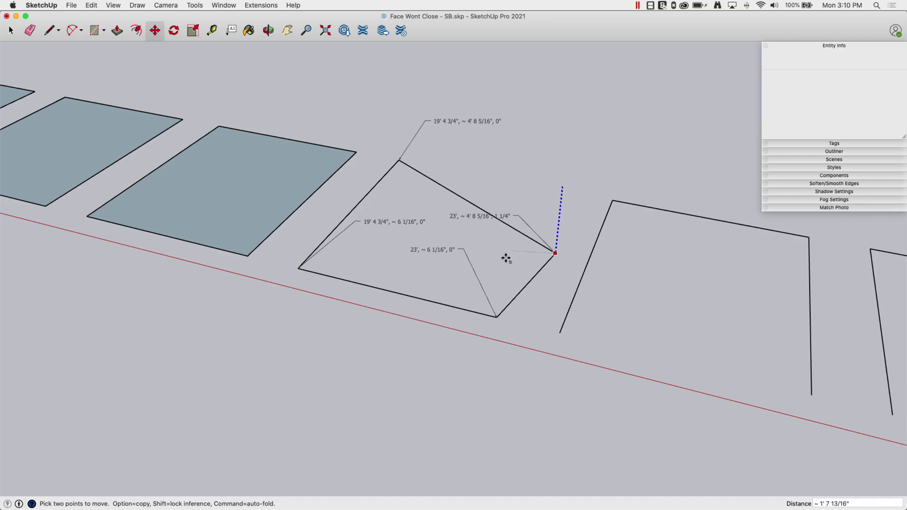
pyautogui.click(495, 317)
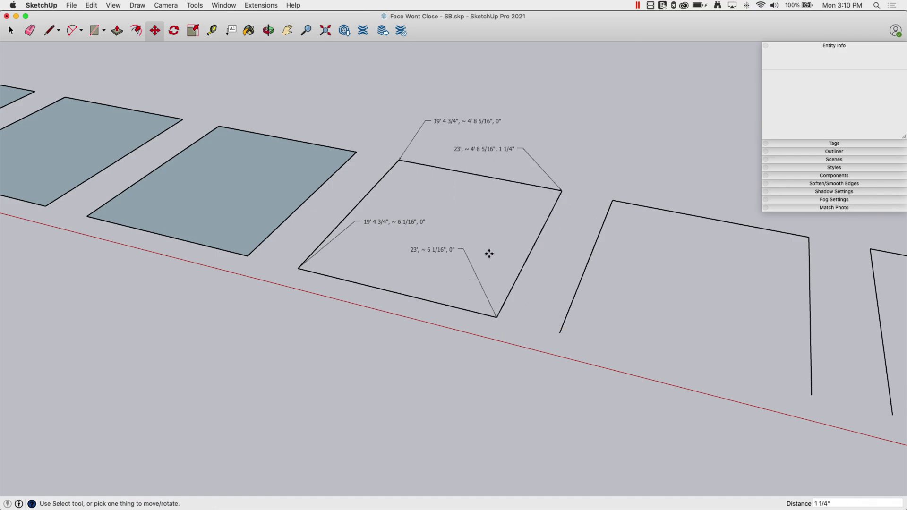
pyautogui.press('l')
pyautogui.click(297, 268)
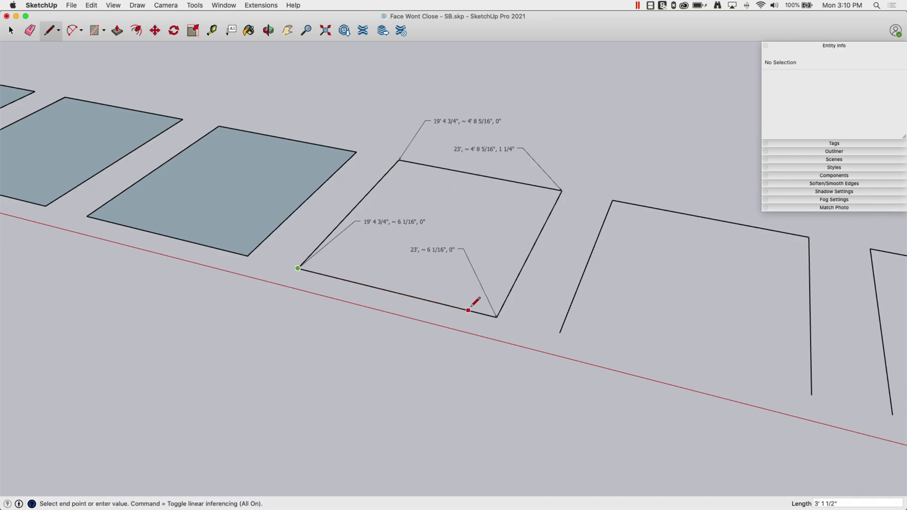
pyautogui.click(496, 316)
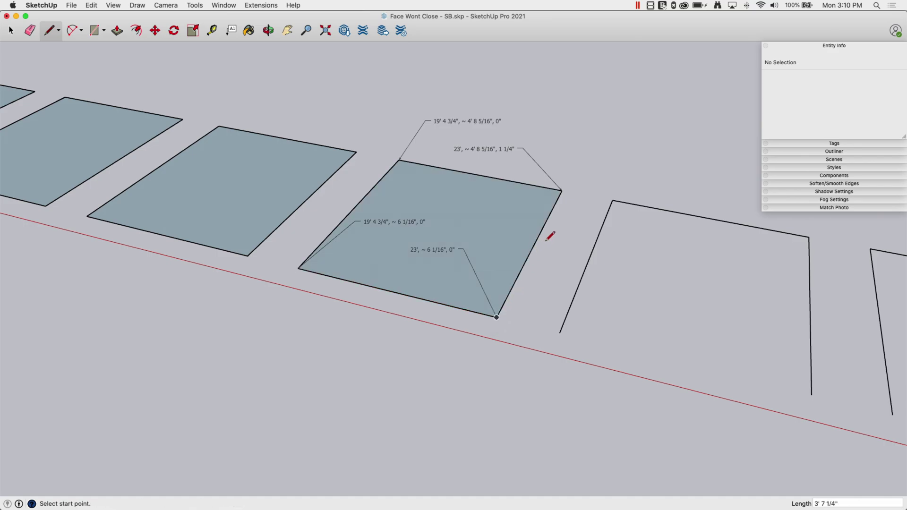
# Erase the corner coordinate label and the leftover dimension labels
pyautogui.press('space')
pyautogui.moveTo(547, 243); pyautogui.dragTo(547, 146, button='middle')
pyautogui.press('e')
pyautogui.click(543, 144)
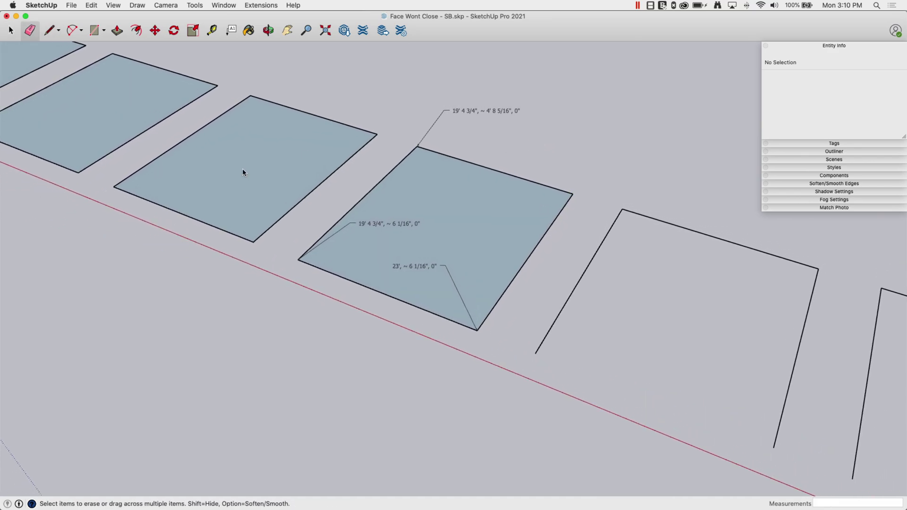
pyautogui.moveTo(242, 173)
pyautogui.mouseDown(button='middle')
pyautogui.moveTo(440, 187)
pyautogui.moveTo(474, 174)
pyautogui.moveTo(427, 205)
pyautogui.mouseUp(button='middle')
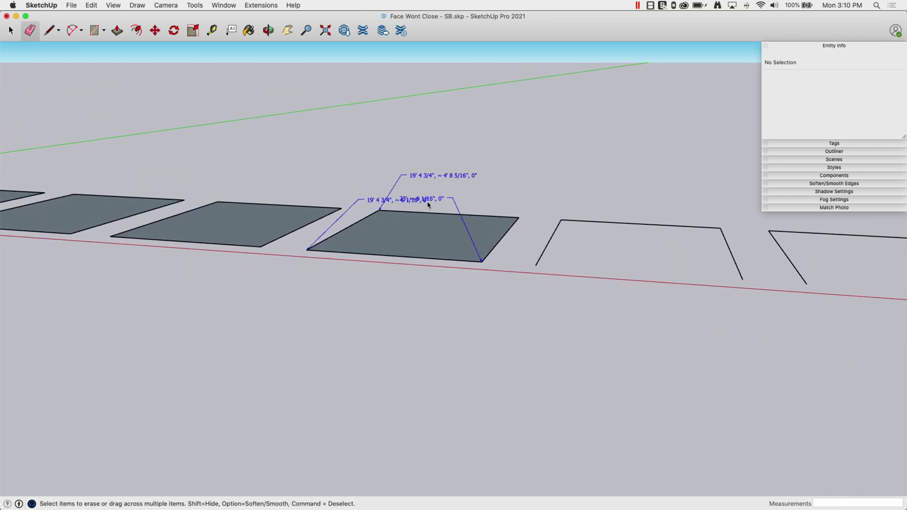
pyautogui.moveTo(427, 204); pyautogui.dragTo(381, 199)
pyautogui.moveTo(441, 194)
pyautogui.mouseDown(button='middle')
pyautogui.moveTo(452, 223)
pyautogui.moveTo(478, 194)
pyautogui.moveTo(441, 212)
pyautogui.moveTo(478, 259)
pyautogui.moveTo(436, 262)
pyautogui.mouseUp(button='middle')
# Draw the missing bottom edge of the sixth square
pyautogui.press('l')
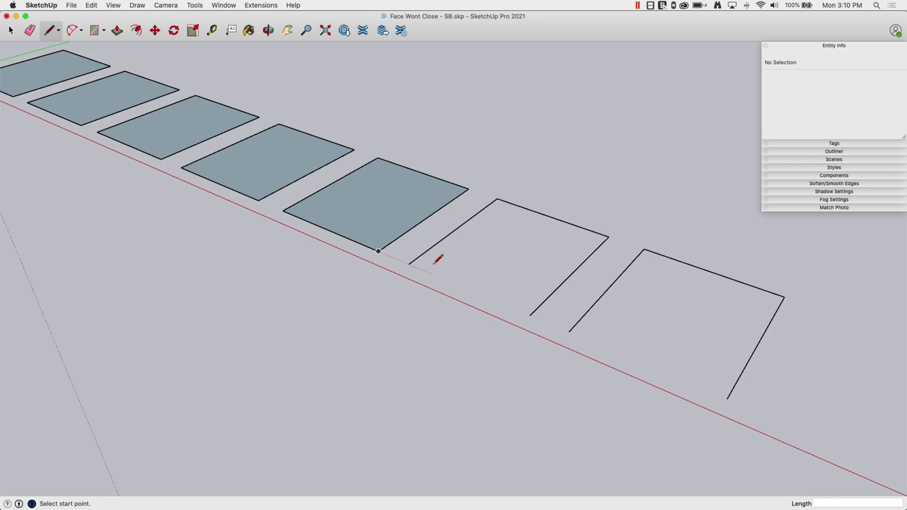
pyautogui.click(409, 264)
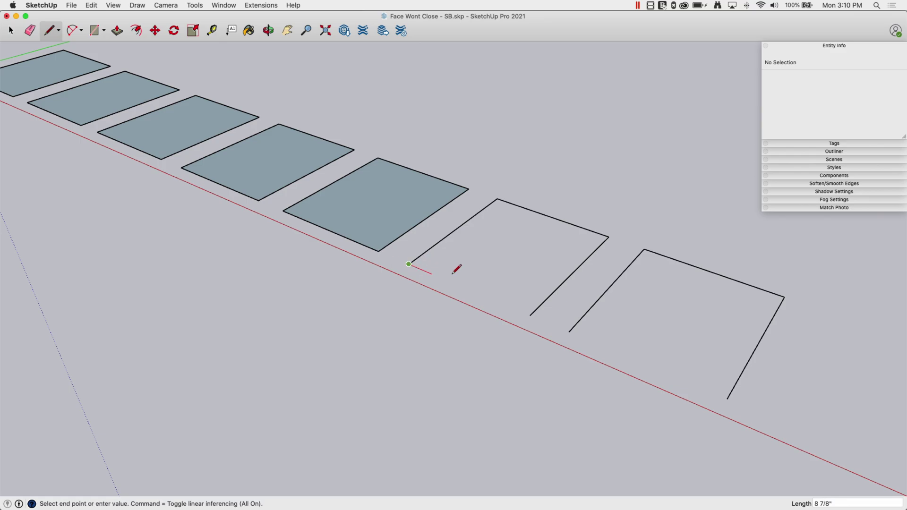
pyautogui.click(530, 316)
pyautogui.press('space')
pyautogui.moveTo(510, 217); pyautogui.dragTo(513, 268, button='middle')
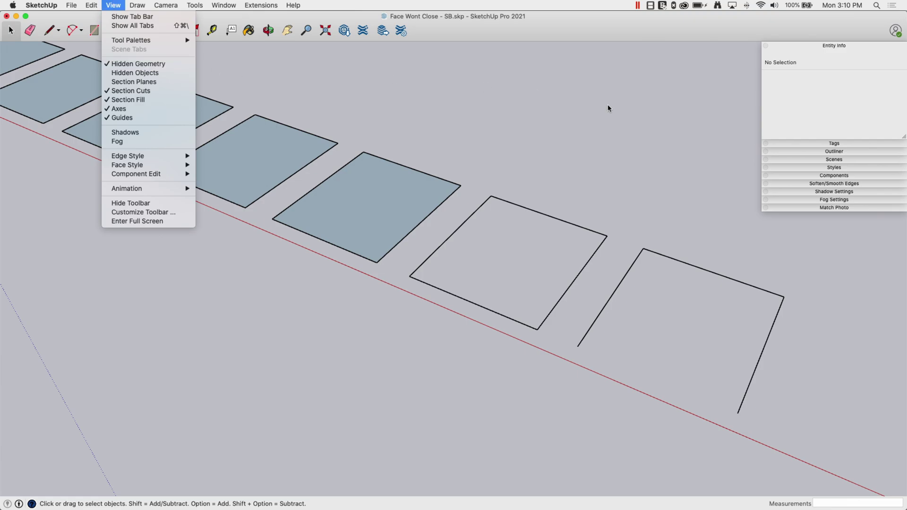
# Select the unfilled square's edges to inspect them, then clear the selection
pyautogui.click(562, 217)
pyautogui.moveTo(561, 217)
pyautogui.mouseDown(button='middle')
pyautogui.moveTo(498, 207)
pyautogui.moveTo(424, 175)
pyautogui.mouseUp(button='middle')
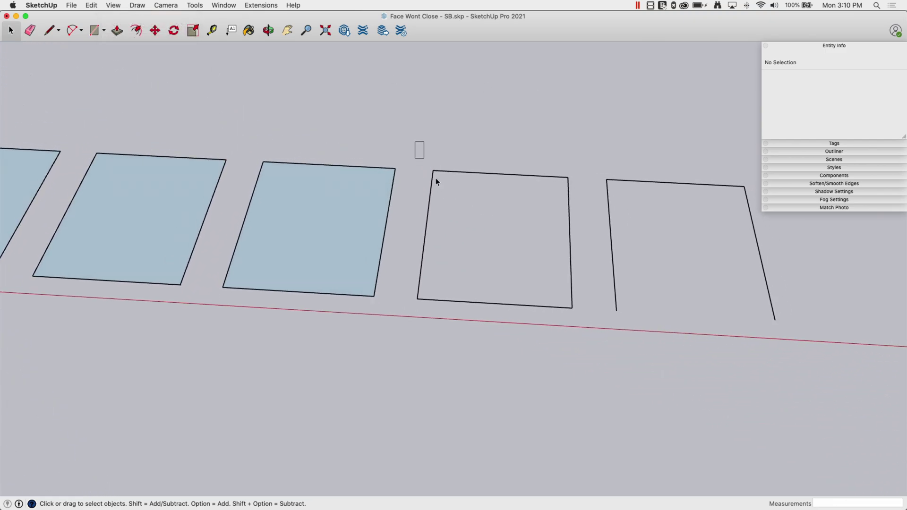
pyautogui.moveTo(435, 177); pyautogui.dragTo(580, 317)
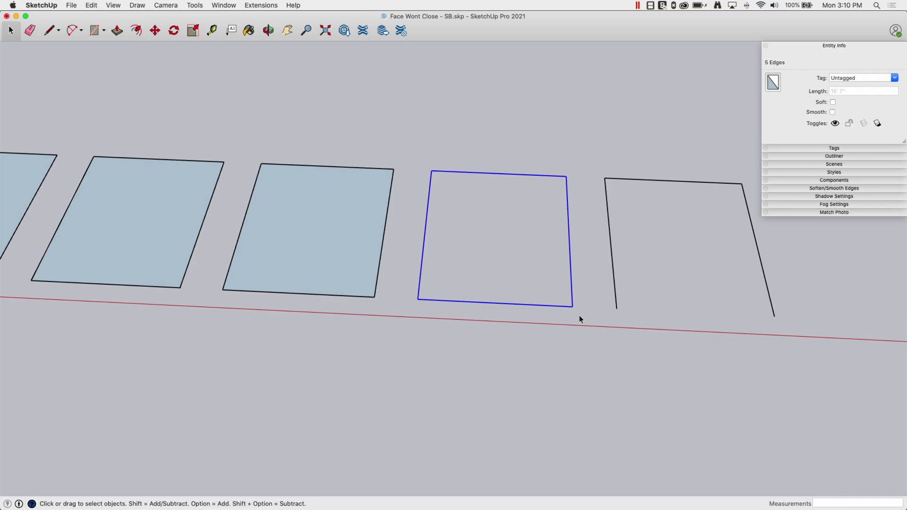
pyautogui.moveTo(580, 316)
pyautogui.mouseDown(button='middle')
pyautogui.moveTo(469, 223)
pyautogui.moveTo(530, 215)
pyautogui.mouseUp(button='middle')
pyautogui.click(574, 255)
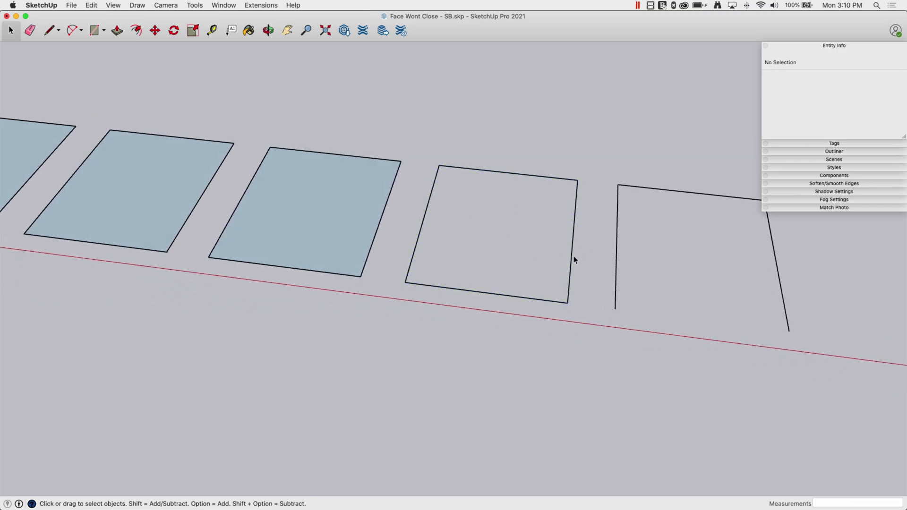
pyautogui.moveTo(573, 257)
pyautogui.mouseDown(button='middle')
pyautogui.moveTo(521, 228)
pyautogui.moveTo(433, 211)
pyautogui.mouseUp(button='middle')
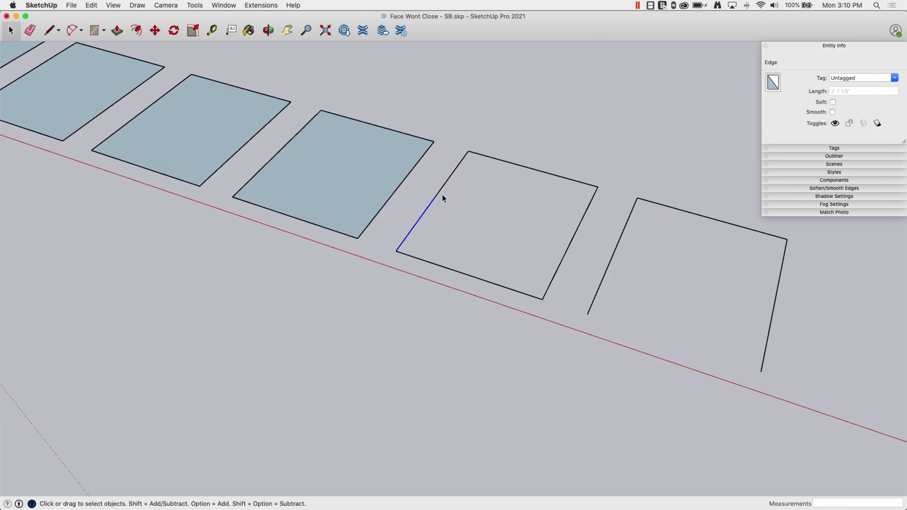
pyautogui.moveTo(442, 194)
pyautogui.mouseDown(button='middle')
pyautogui.moveTo(435, 217)
pyautogui.moveTo(444, 197)
pyautogui.moveTo(433, 210)
pyautogui.moveTo(430, 198)
pyautogui.mouseUp(button='middle')
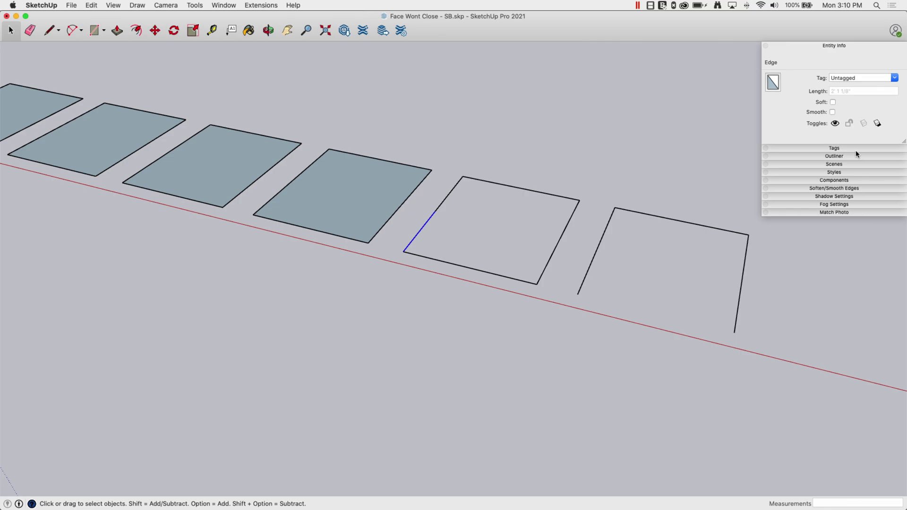
# Make the Hiding tag visible and delete the short stray edge in the square
pyautogui.click(835, 148)
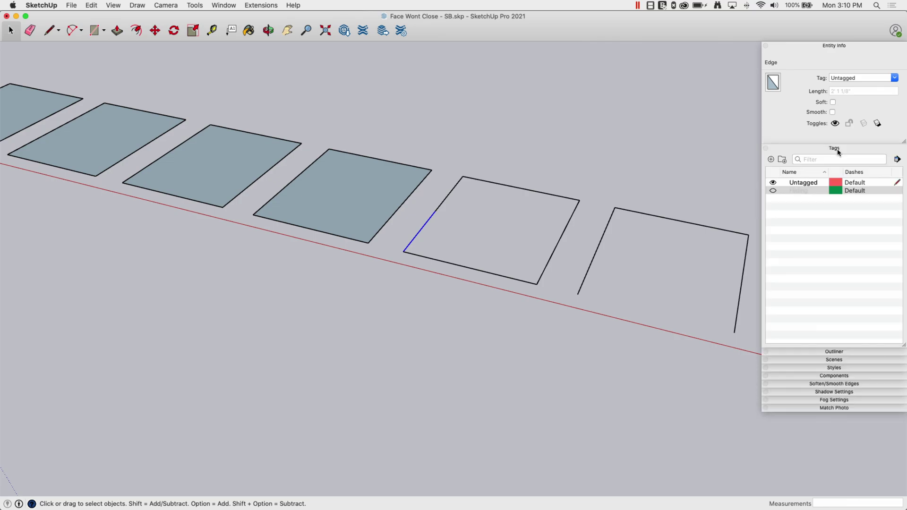
pyautogui.click(773, 191)
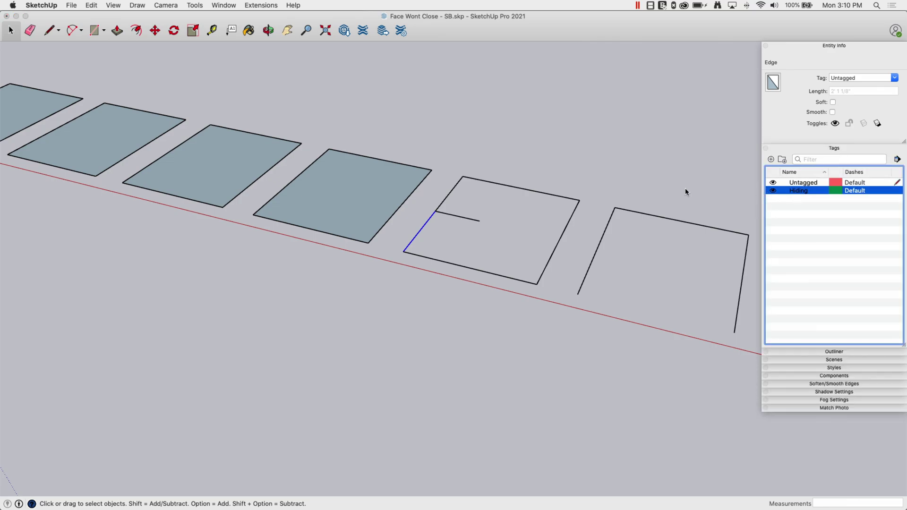
pyautogui.moveTo(453, 227); pyautogui.dragTo(438, 230, button='middle')
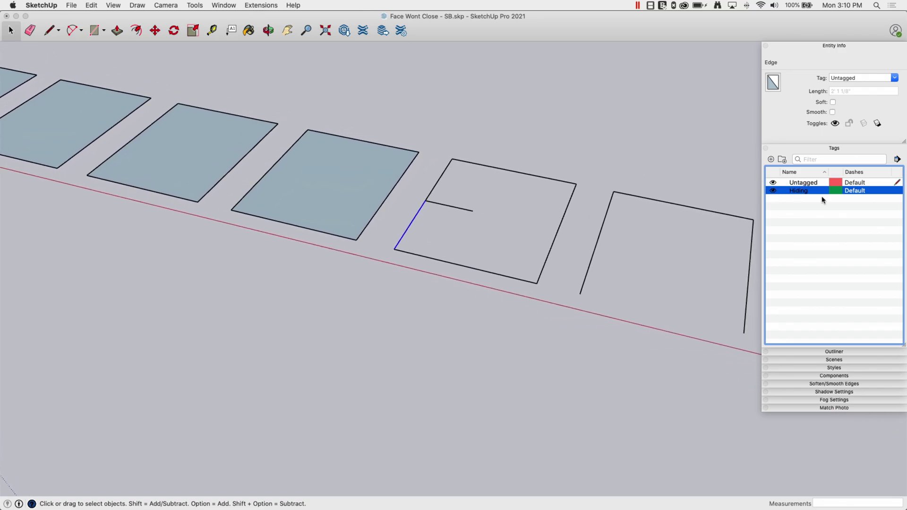
pyautogui.click(465, 219)
pyautogui.press('Delete')
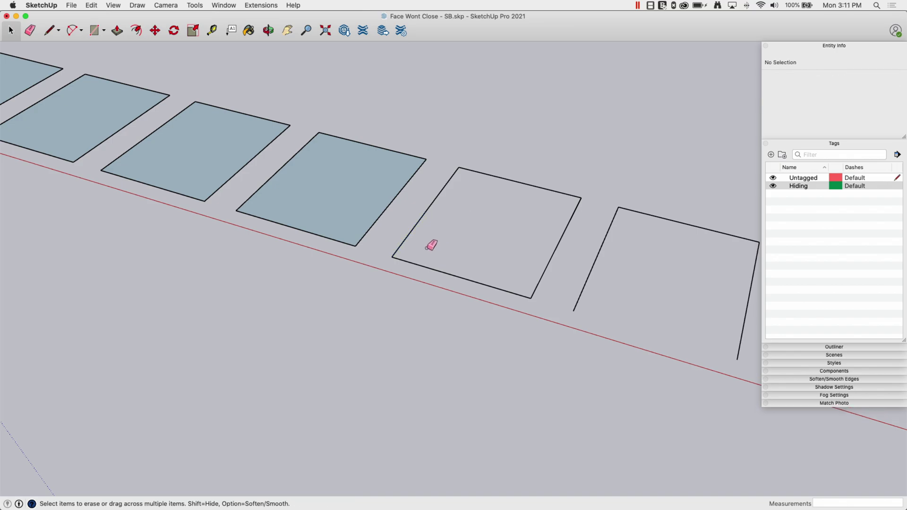
# Redraw the square's side so it fills as a face
pyautogui.press('l')
pyautogui.click(393, 257)
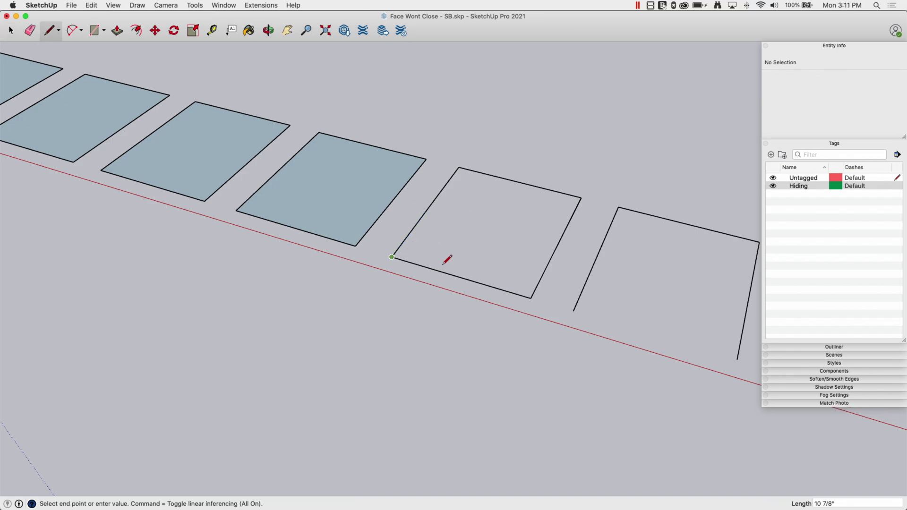
pyautogui.click(531, 299)
pyautogui.scroll(-3, 533, 128)
pyautogui.scroll(-3, 531, 130)
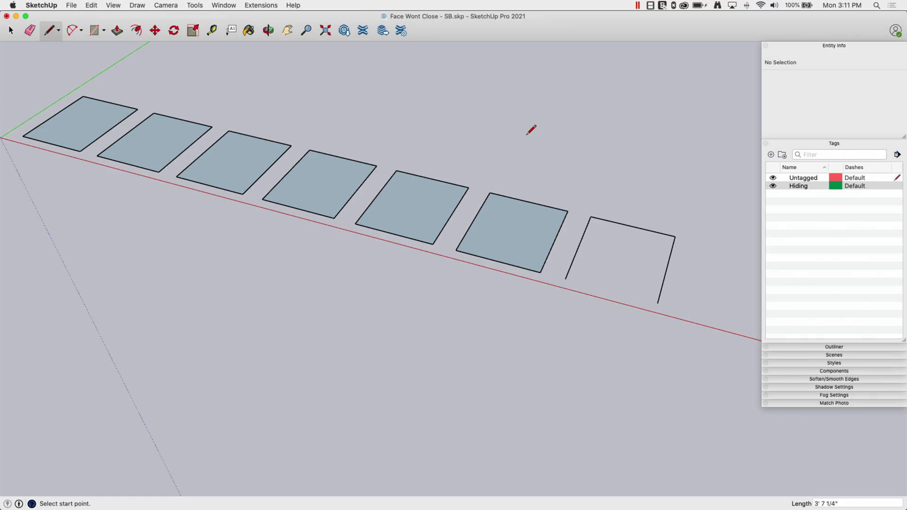
pyautogui.scroll(-2, 531, 130)
pyautogui.moveTo(531, 130)
pyautogui.mouseDown(button='middle')
pyautogui.moveTo(668, 227)
pyautogui.moveTo(618, 260)
pyautogui.moveTo(608, 283)
pyautogui.moveTo(549, 313)
pyautogui.mouseUp(button='middle')
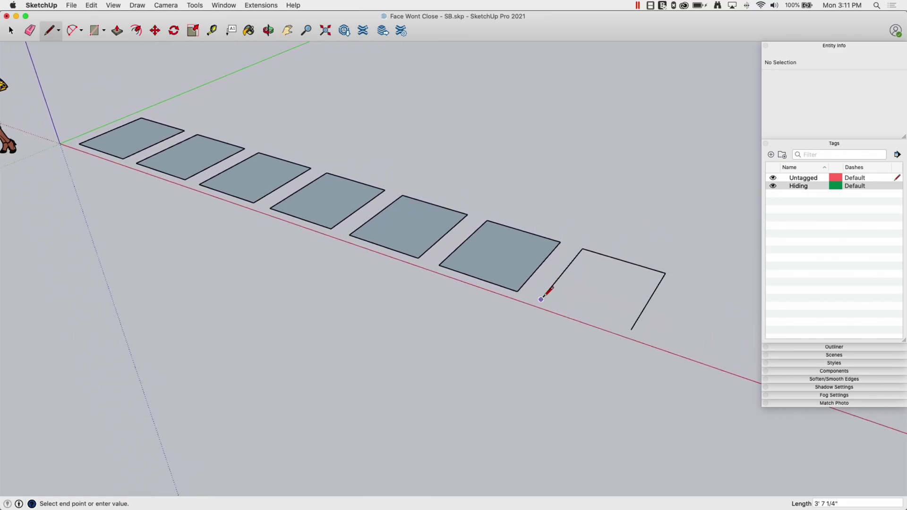
# Draw a line along the last square's missing edge
pyautogui.click(541, 300)
pyautogui.click(632, 330)
pyautogui.scroll(1, 645, 191)
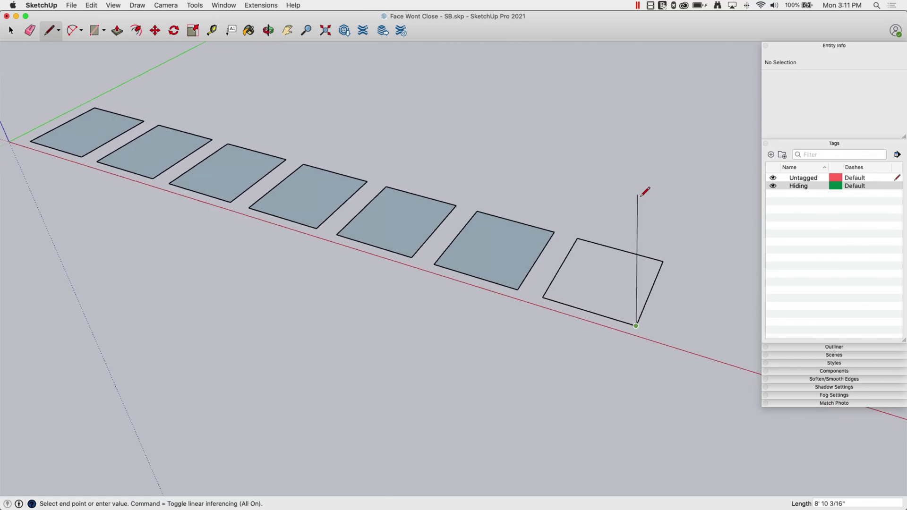
pyautogui.press('space')
pyautogui.moveTo(641, 195); pyautogui.dragTo(643, 296, button='middle')
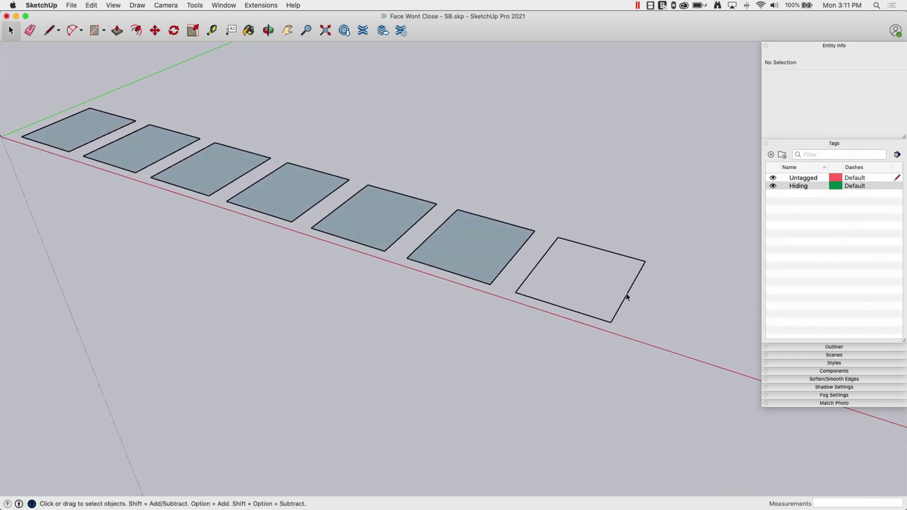
# Select the last square to find it is a group, then test-delete its bottom edge and undo
pyautogui.click(626, 294)
pyautogui.moveTo(633, 295)
pyautogui.mouseDown(button='middle')
pyautogui.moveTo(620, 259)
pyautogui.moveTo(648, 277)
pyautogui.mouseUp(button='middle')
pyautogui.moveTo(567, 239)
pyautogui.mouseDown(button='middle')
pyautogui.moveTo(575, 304)
pyautogui.moveTo(561, 294)
pyautogui.moveTo(575, 296)
pyautogui.moveTo(614, 236)
pyautogui.moveTo(769, 68)
pyautogui.mouseUp(button='middle')
pyautogui.moveTo(661, 180)
pyautogui.mouseDown(button='middle')
pyautogui.moveTo(538, 277)
pyautogui.moveTo(546, 224)
pyautogui.moveTo(529, 248)
pyautogui.mouseUp(button='middle')
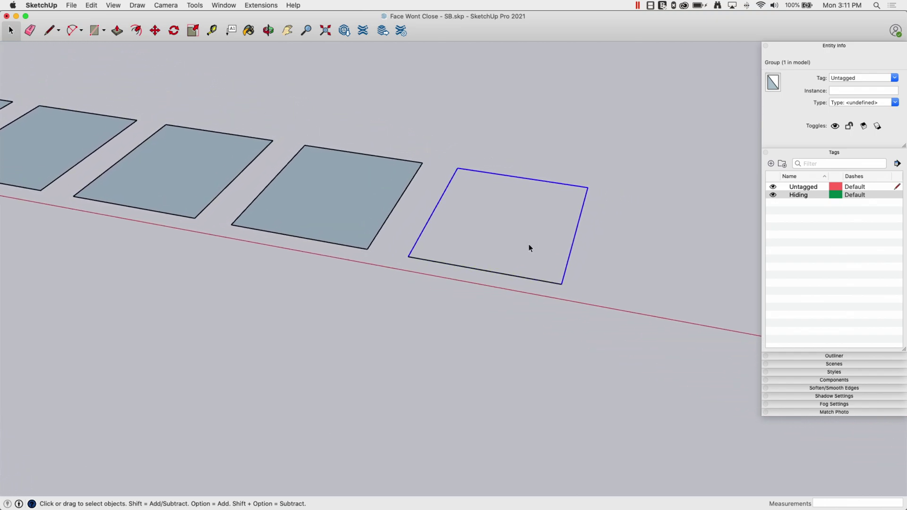
pyautogui.press('Escape')
pyautogui.click(495, 272)
pyautogui.press('Delete')
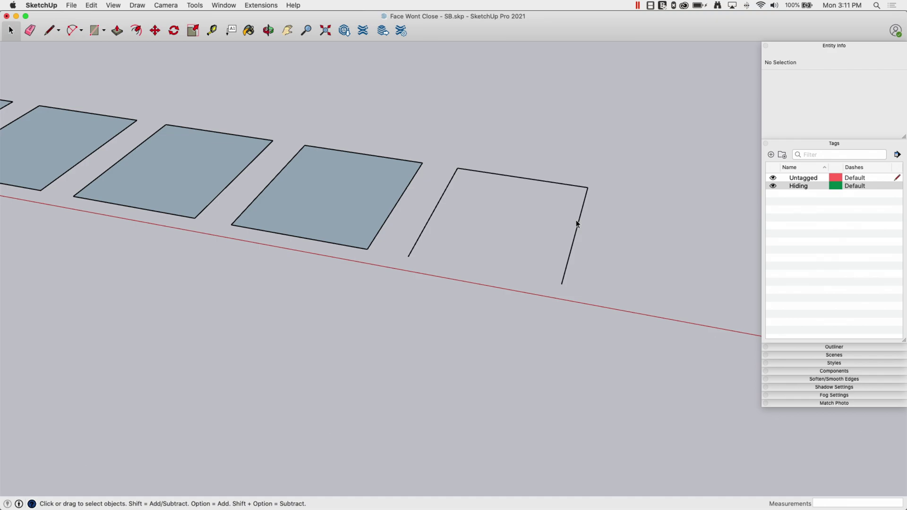
pyautogui.press('super+z')
pyautogui.press('super+z')
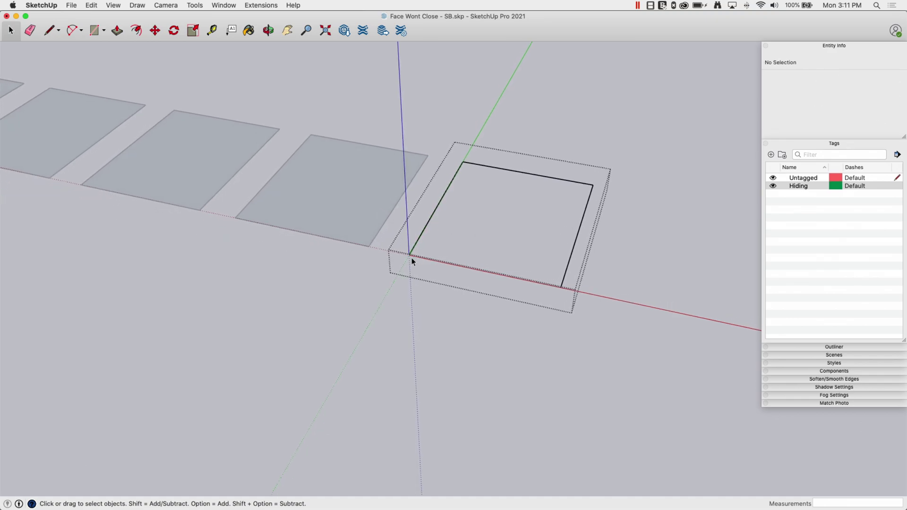
# Draw a trial bottom edge on the last square, then erase it
pyautogui.moveTo(412, 257)
pyautogui.mouseDown(button='middle')
pyautogui.moveTo(475, 212)
pyautogui.moveTo(617, 193)
pyautogui.moveTo(545, 293)
pyautogui.moveTo(657, 291)
pyautogui.moveTo(600, 290)
pyautogui.mouseUp(button='middle')
pyautogui.press('l')
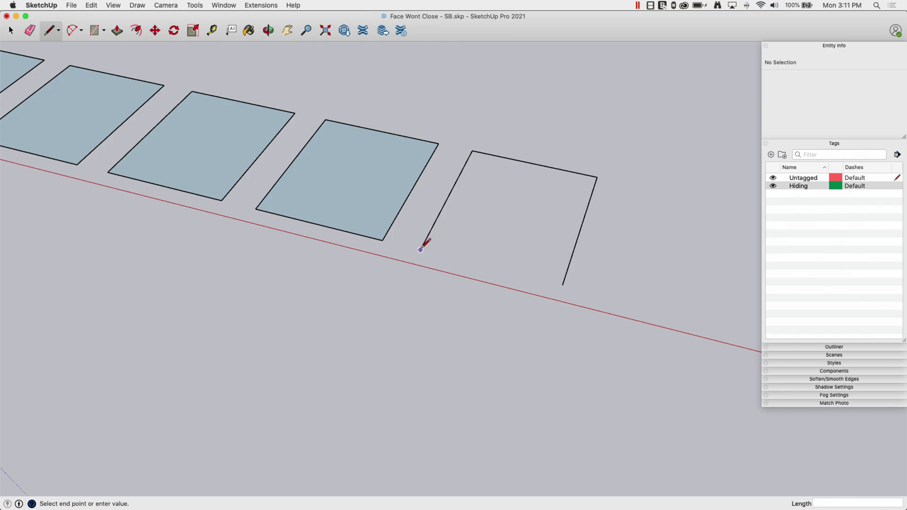
pyautogui.click(563, 285)
pyautogui.press('e')
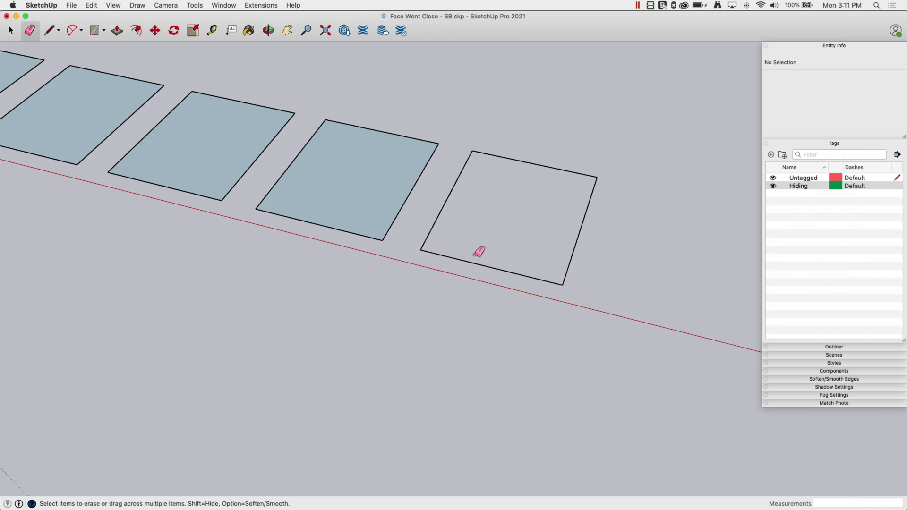
pyautogui.moveTo(475, 255); pyautogui.dragTo(417, 263)
pyautogui.moveTo(382, 112)
pyautogui.mouseDown(button='middle')
pyautogui.moveTo(627, 189)
pyautogui.moveTo(539, 148)
pyautogui.moveTo(474, 211)
pyautogui.moveTo(499, 163)
pyautogui.moveTo(479, 218)
pyautogui.mouseUp(button='middle')
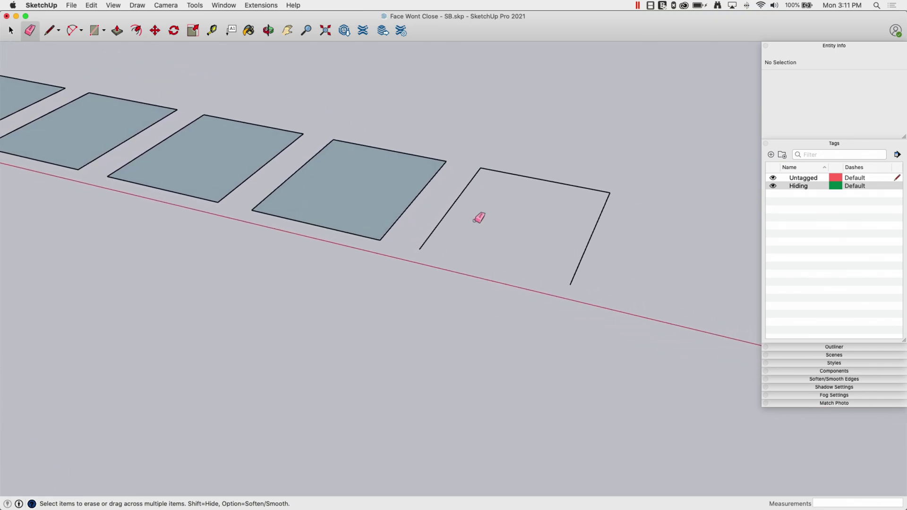
pyautogui.press('space')
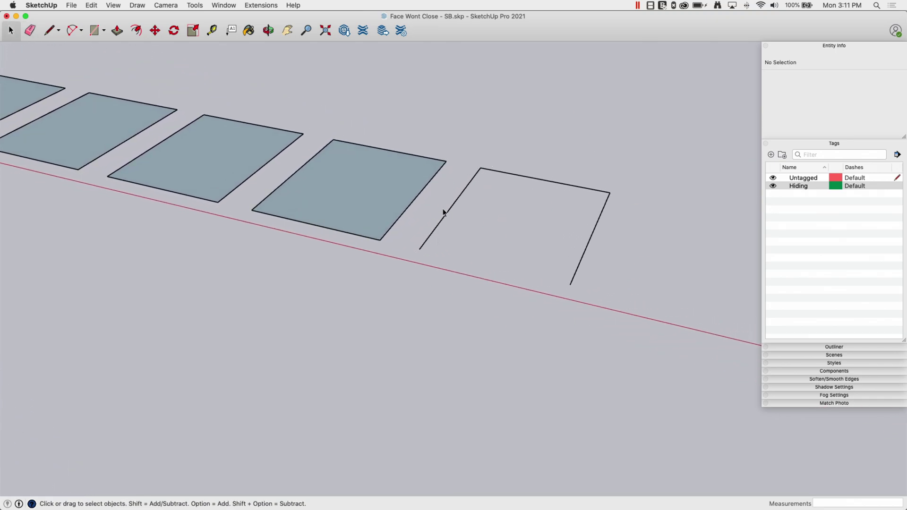
# Open the last square's group for editing and draw the edge between its open corners
pyautogui.click(568, 184)
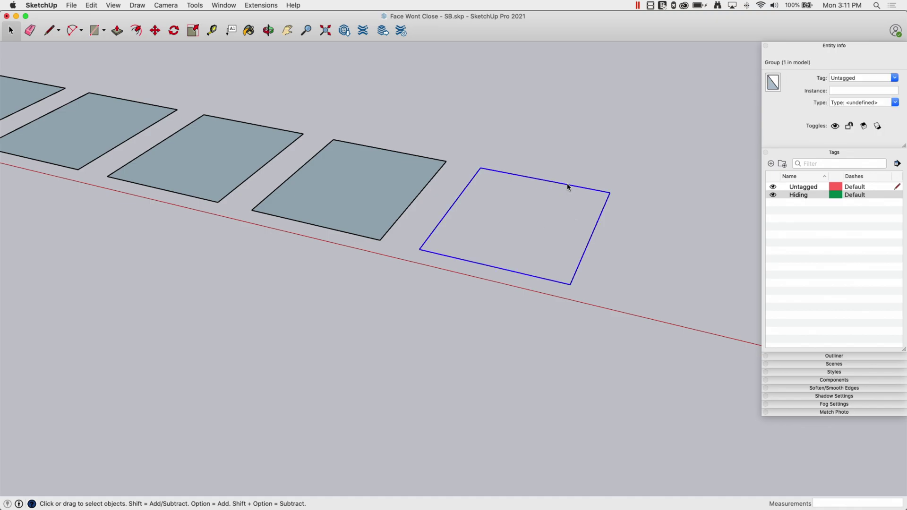
pyautogui.rightClick(568, 184)
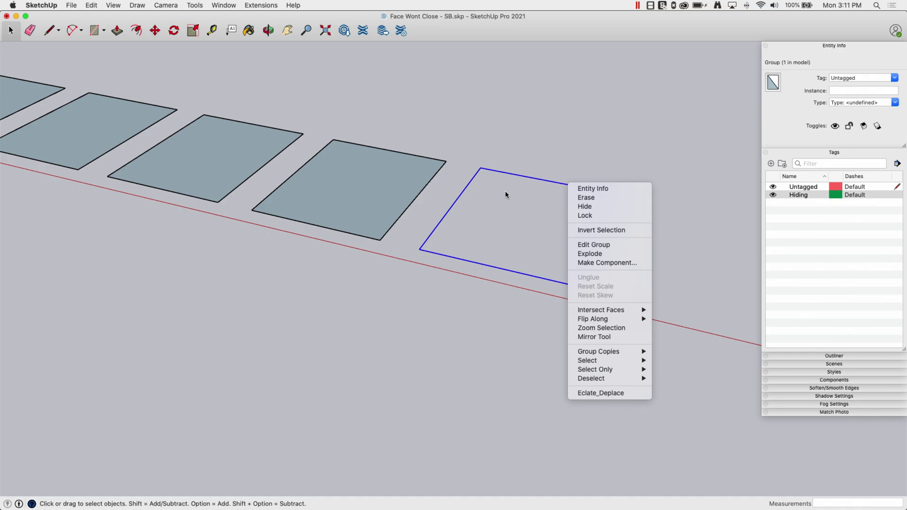
pyautogui.doubleClick(501, 171)
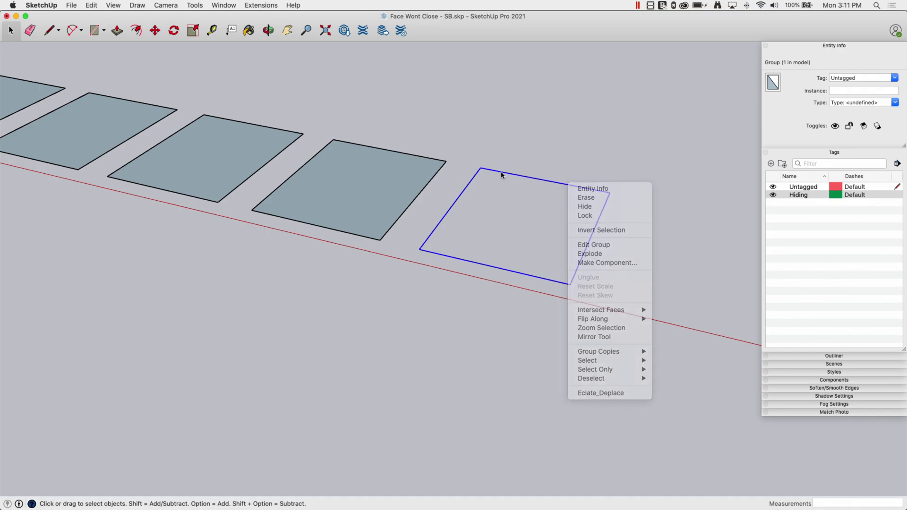
pyautogui.press('l')
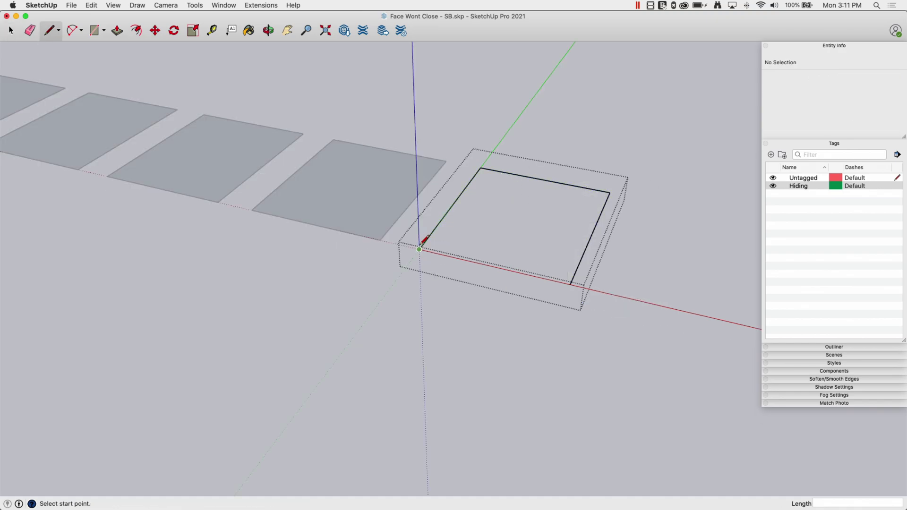
pyautogui.click(420, 248)
pyautogui.click(570, 283)
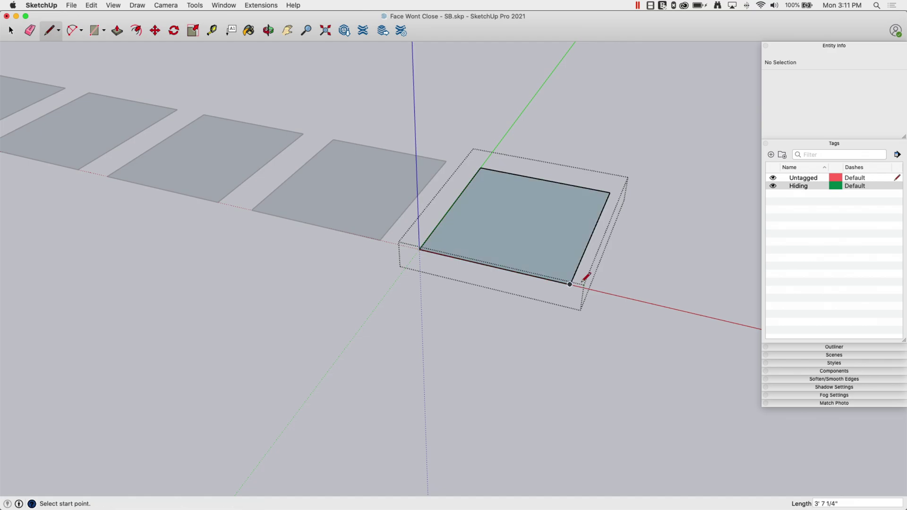
pyautogui.press('space')
pyautogui.hotkey('shift', 'z')
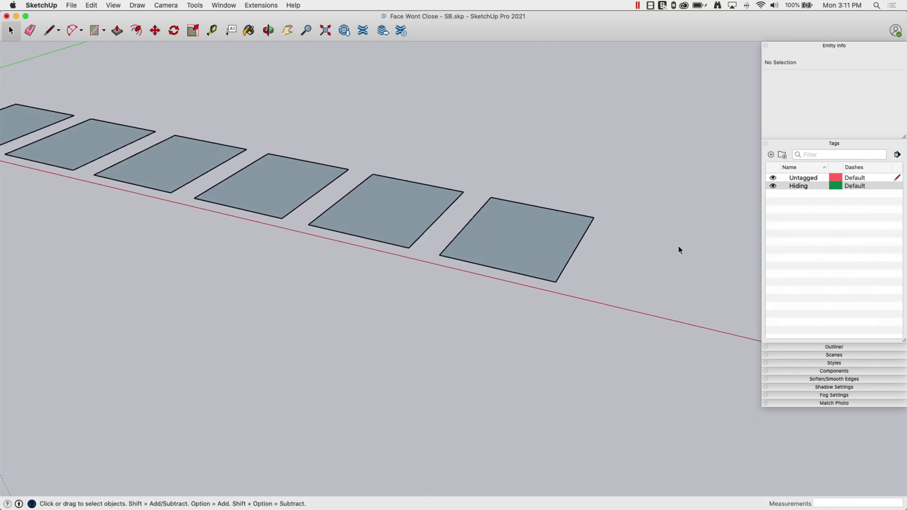